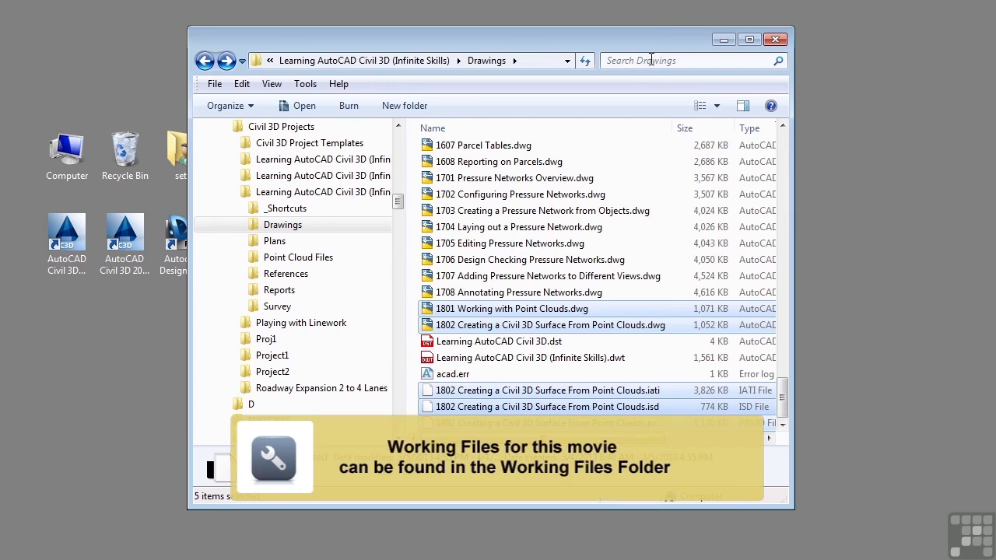
- Locate the drawing 1801 Working with Point Clouds.dwg in the Drawings folder and open the project's Point Cloud Files folder
left_click_drag(670, 41, 715, 51)
left_click(483, 287)
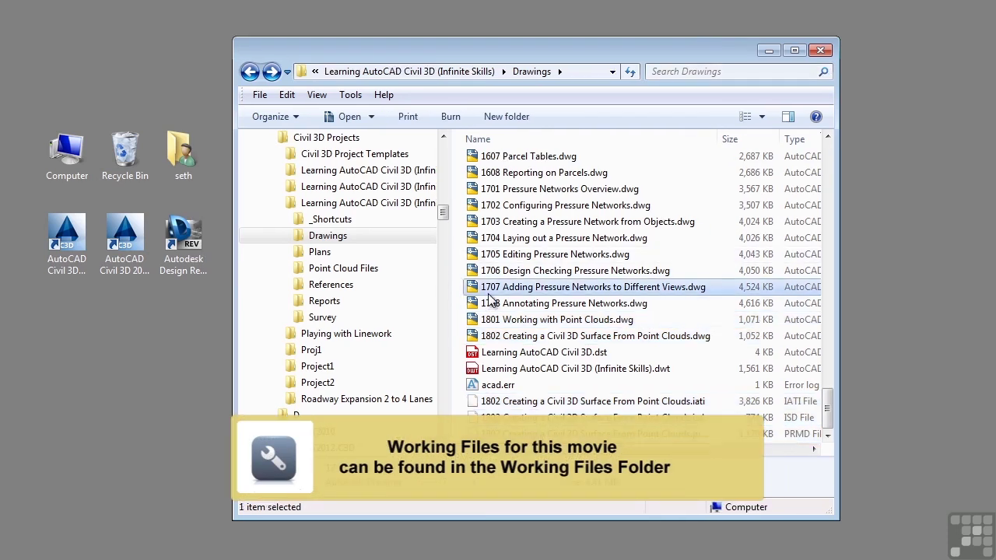
scroll(487, 401, "up", 2)
left_click(489, 417)
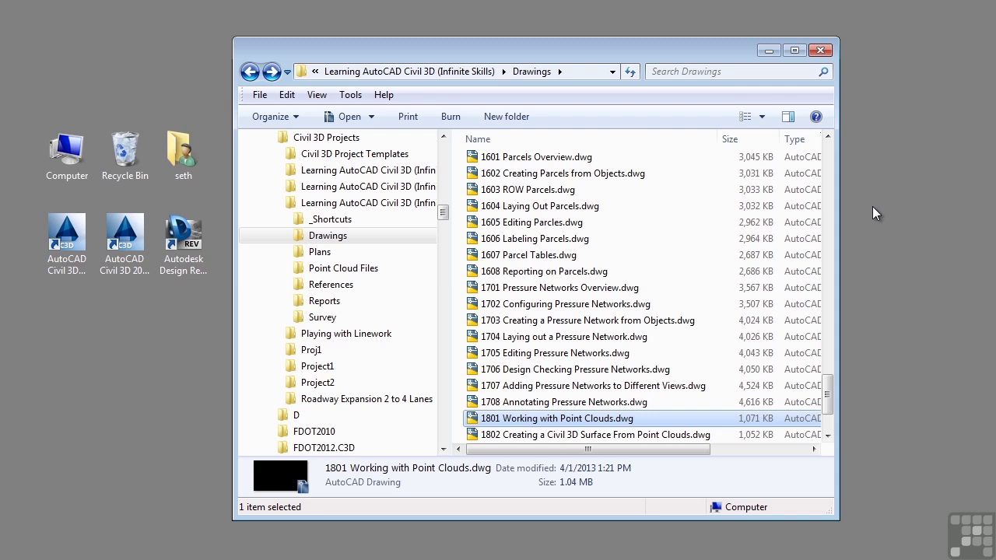
left_click(413, 204)
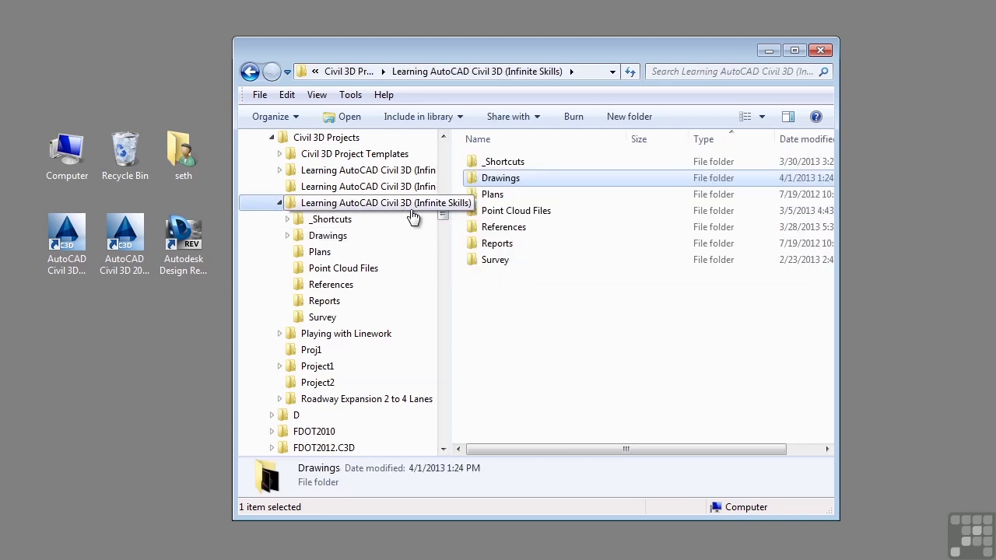
double_click(548, 218)
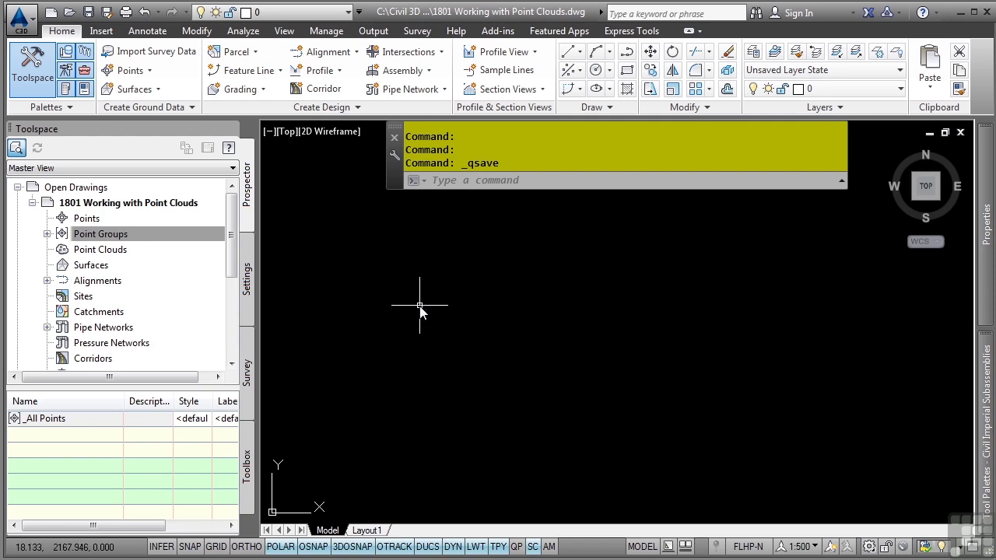
- Expand the drawing's Point Cloud settings to view the point cloud styles and commands
left_click(249, 280)
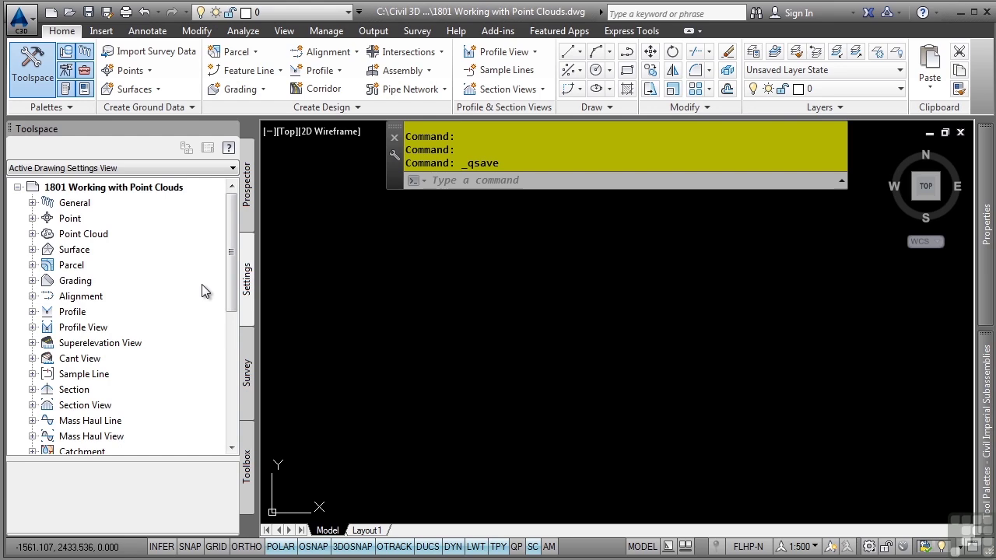
left_click(32, 233)
left_click(47, 250)
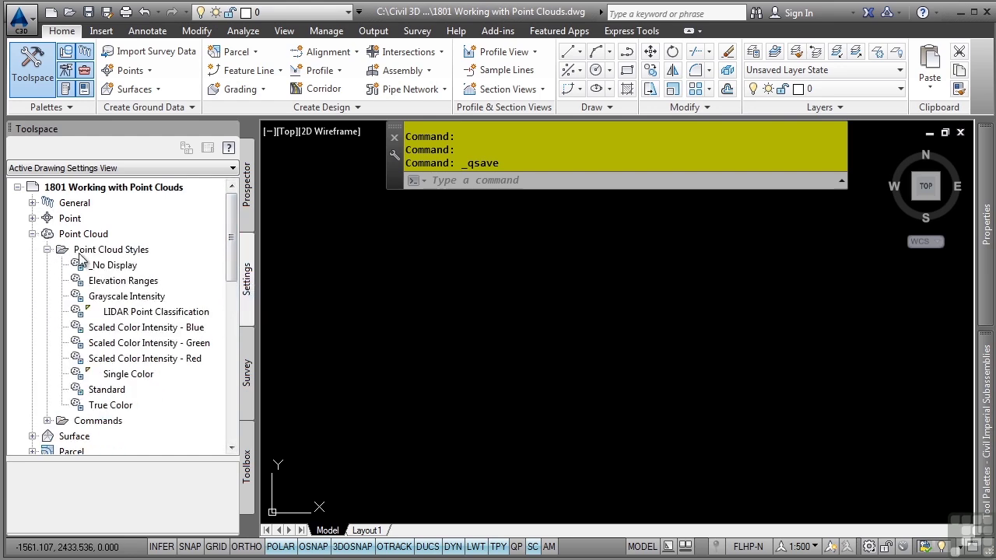
left_click(47, 420)
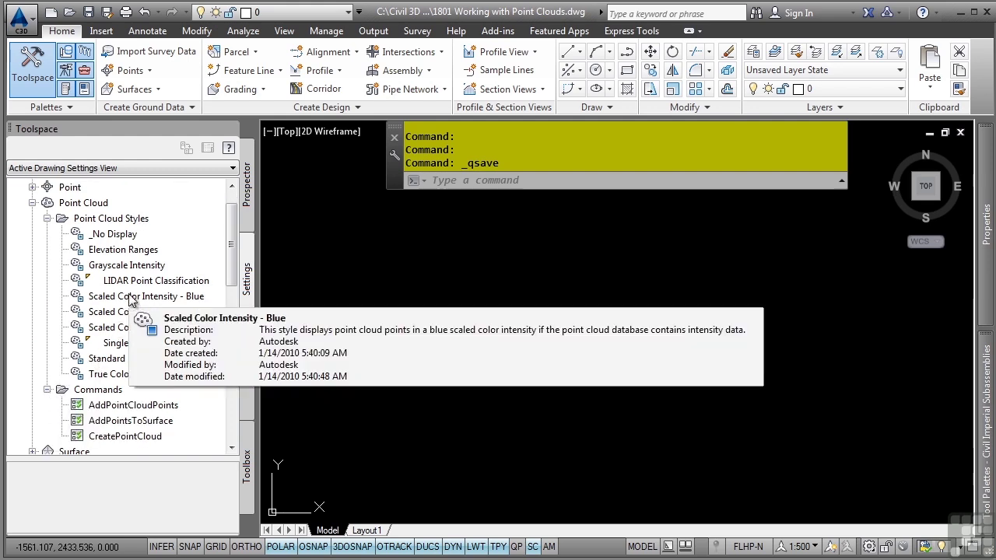
- Examine the points, classification and display properties of the LIDAR Point Classification style, leaving the style unmodified
double_click(173, 282)
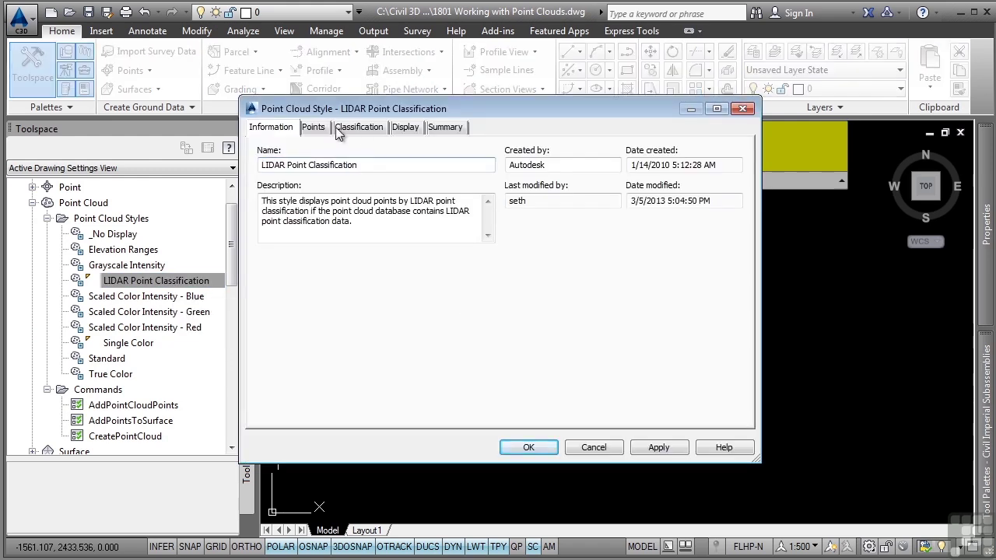
left_click(314, 127)
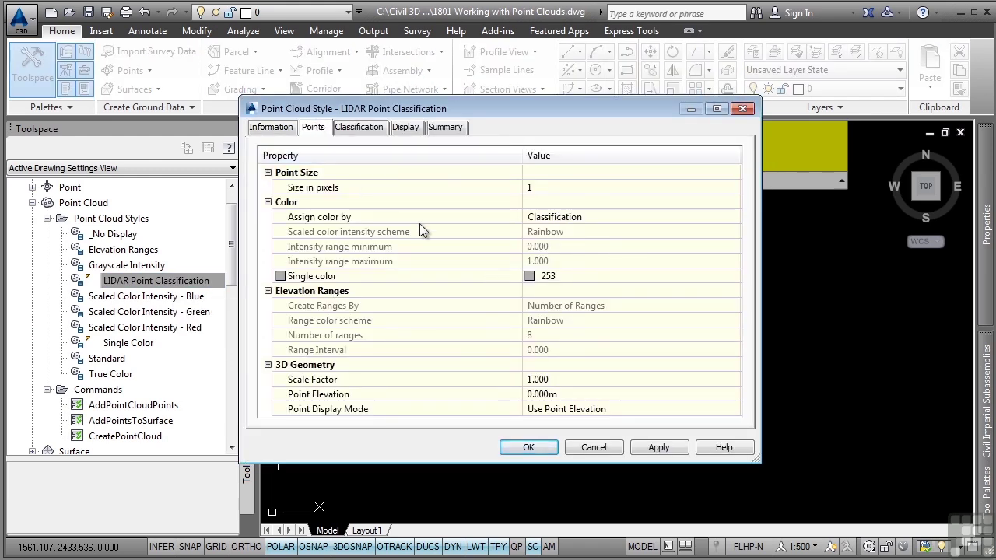
left_click(358, 128)
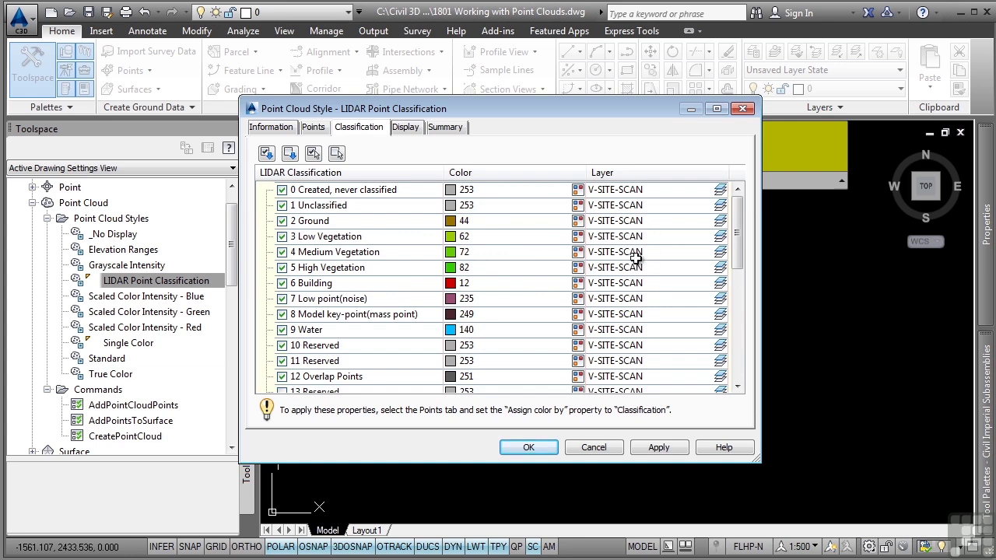
left_click(404, 127)
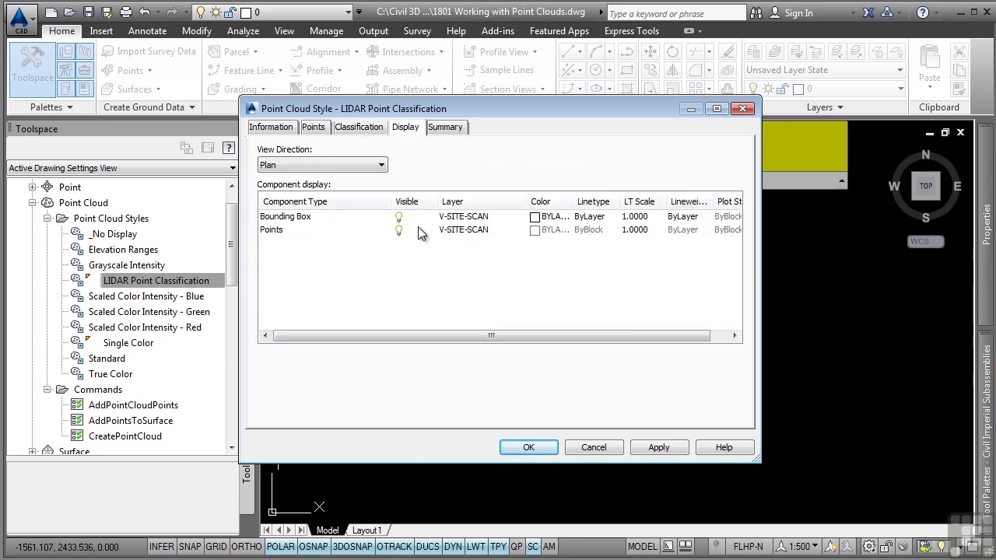
left_click(345, 169)
left_click(348, 179)
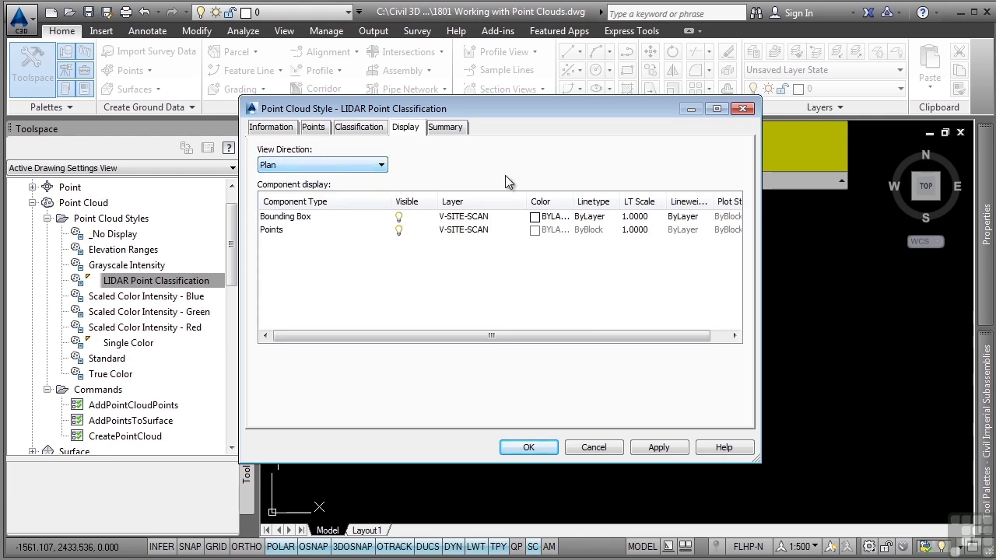
left_click(596, 447)
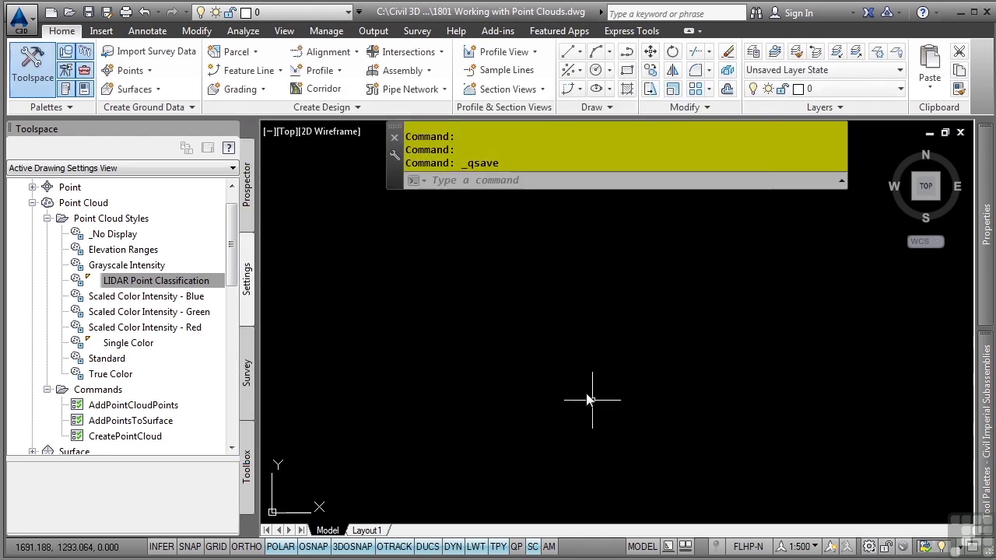
- Start a new point cloud in the drawing, accepting the default name and the LIDAR Point Classification style
left_click(32, 202)
left_click(247, 187)
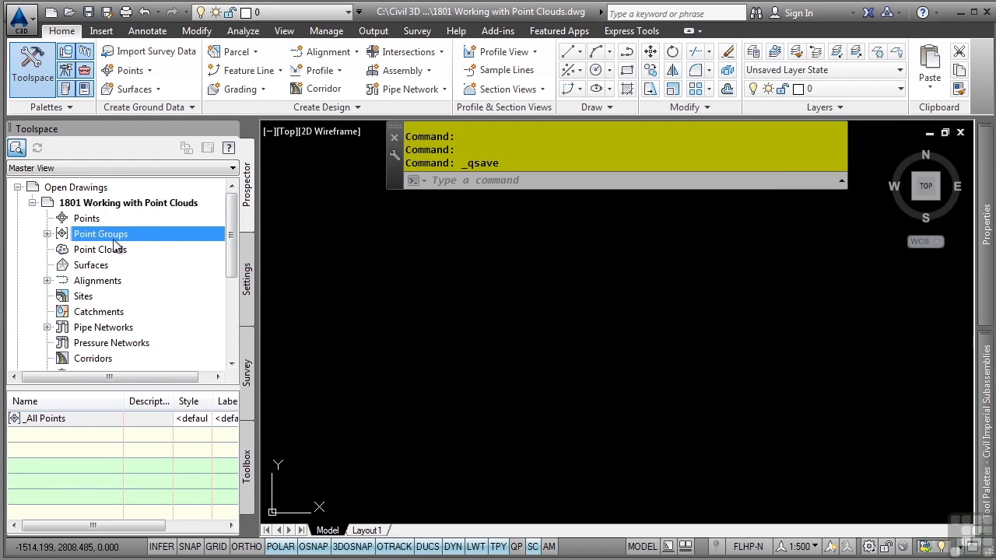
mouse_move(127, 250)
left_mouse_down()
mouse_move(256, 282)
mouse_move(234, 224)
mouse_move(117, 252)
left_mouse_up()
right_click(99, 251)
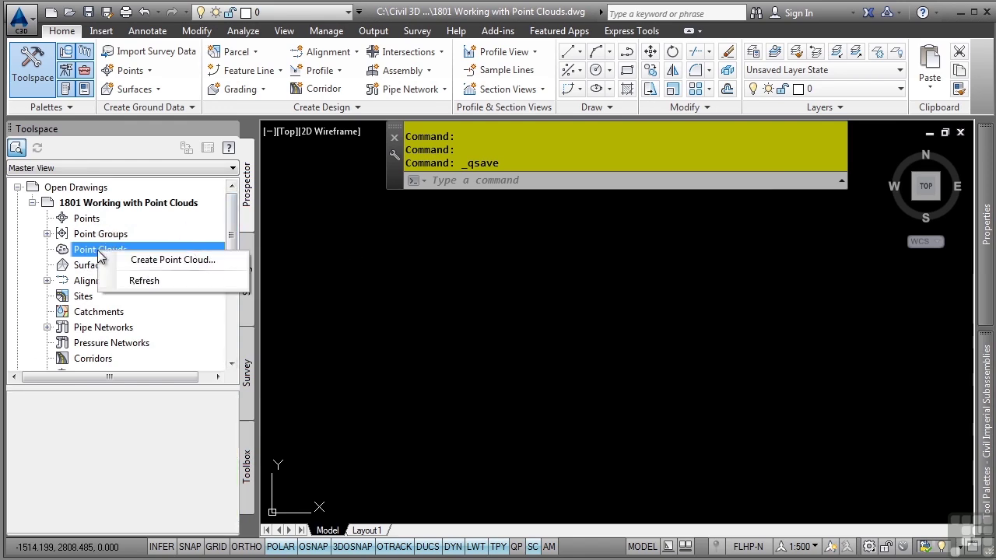
left_click(167, 260)
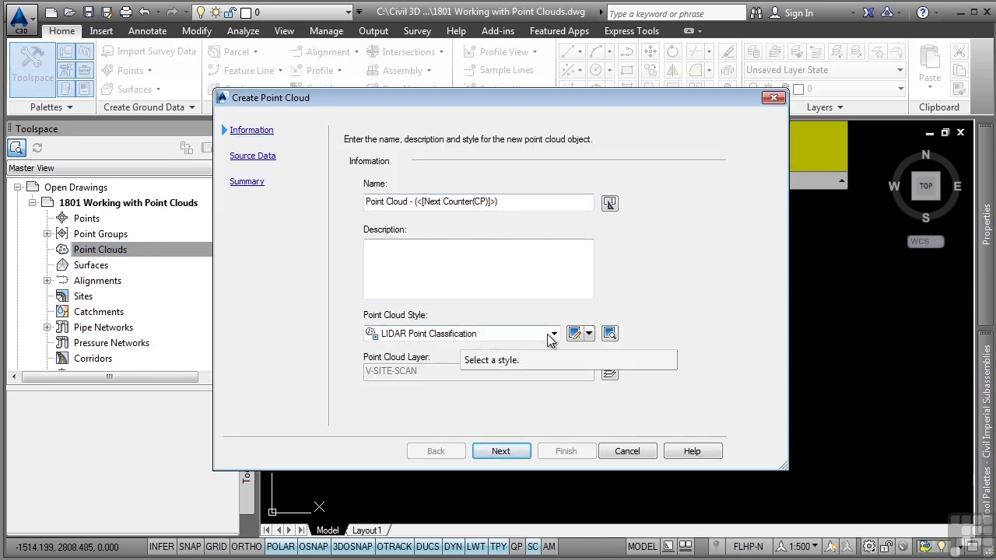
left_click(501, 452)
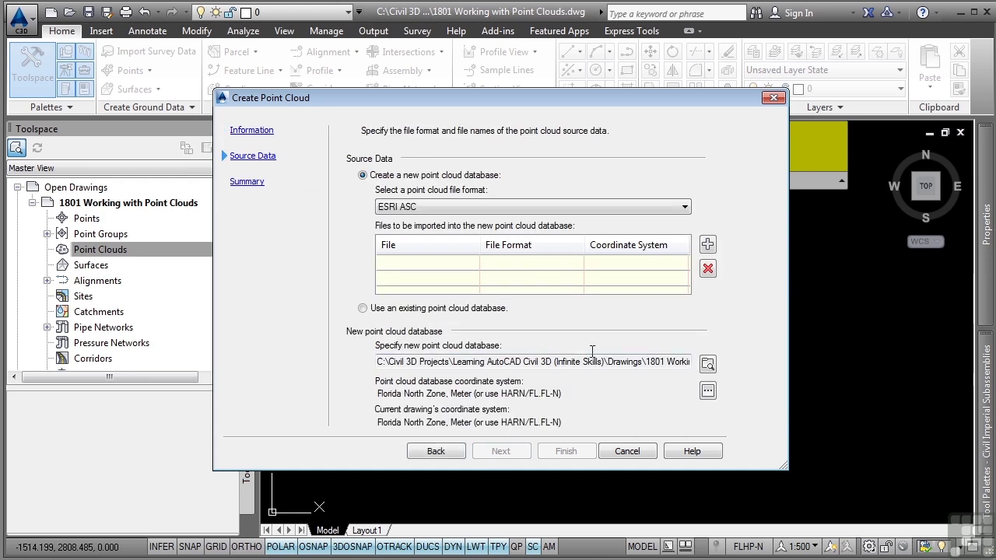
- Review the available point cloud source file formats and keep ESRI ASC as the choice
left_click(520, 209)
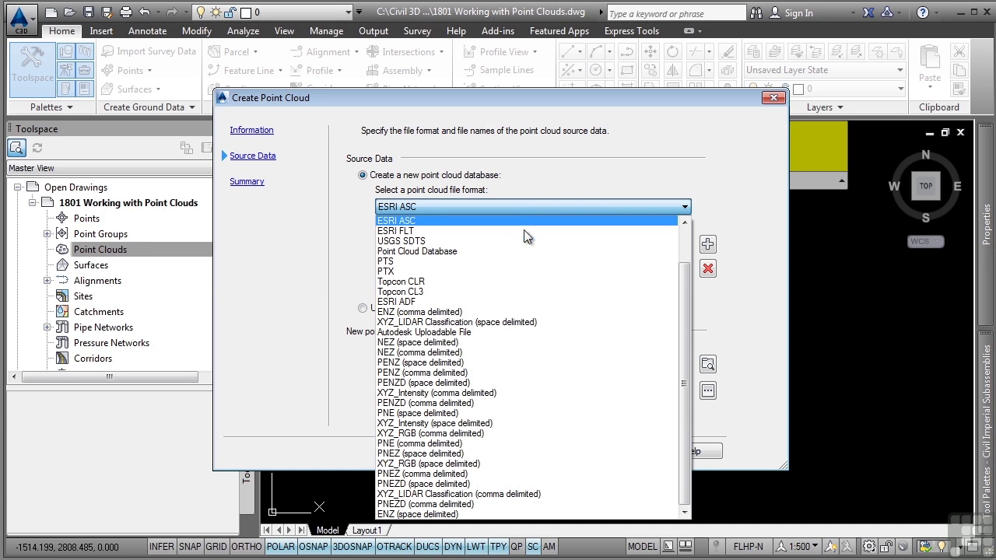
left_click(488, 351)
scroll(488, 351, "up", 2)
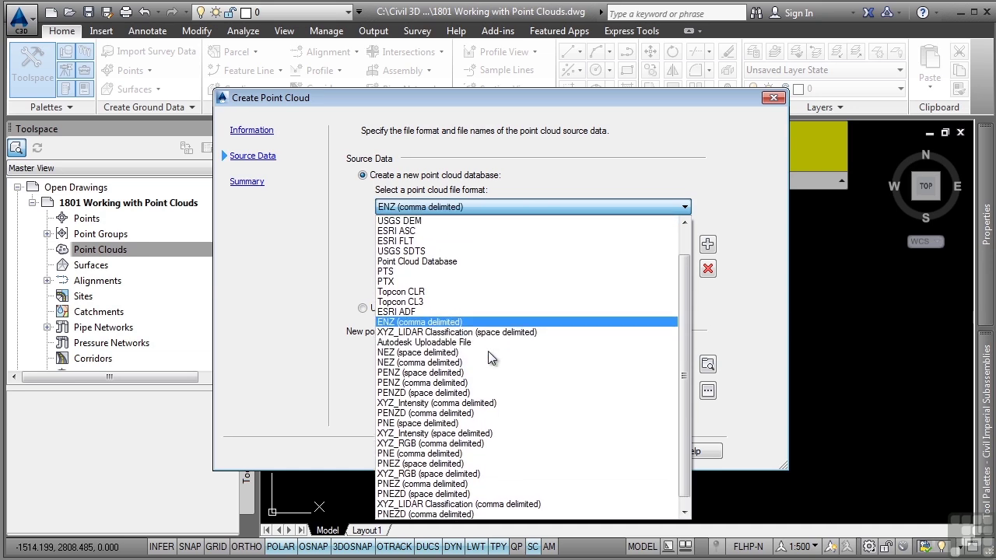
scroll(485, 351, "up", 1)
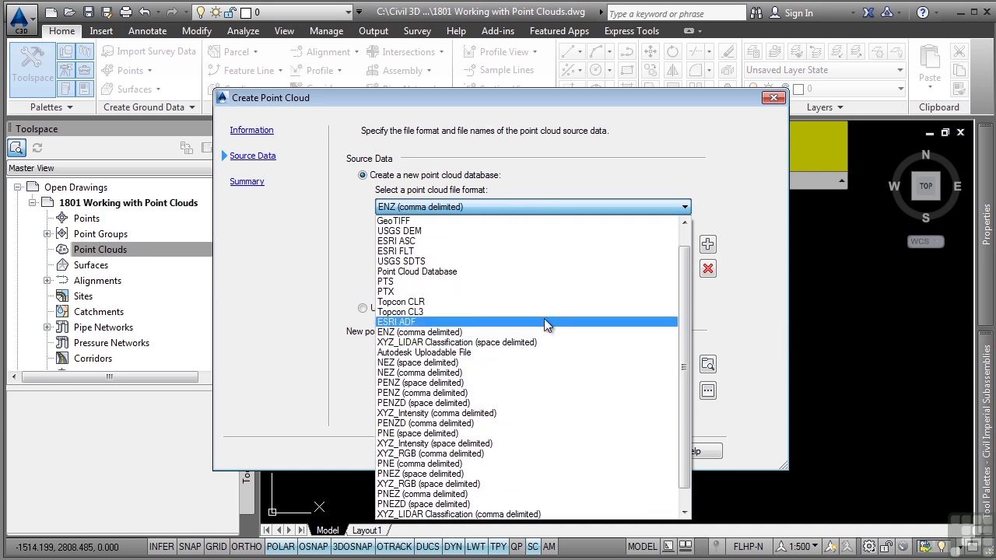
left_click(399, 240)
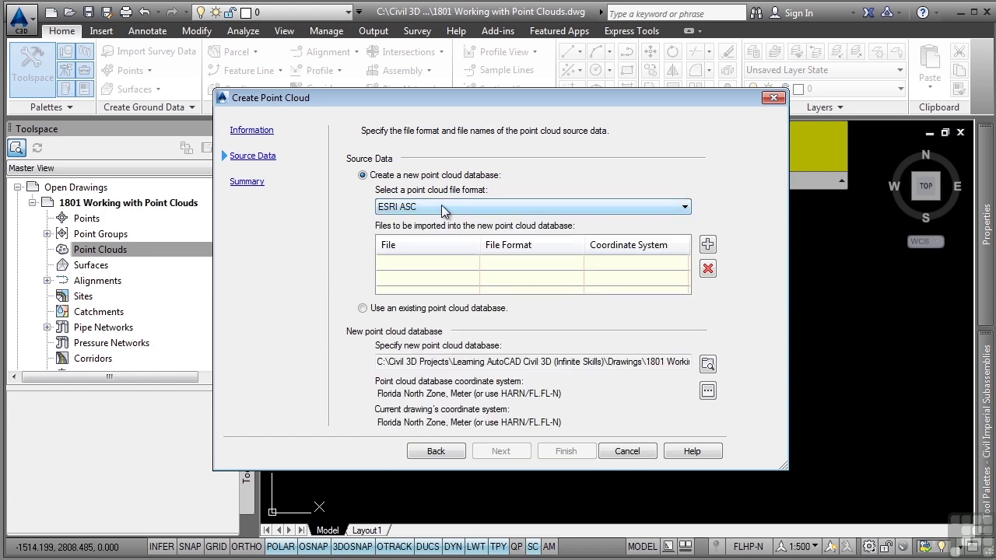
- Add 1.asc and 2.asc from the Point Cloud Files folder as source files for the new point cloud database
left_click(708, 246)
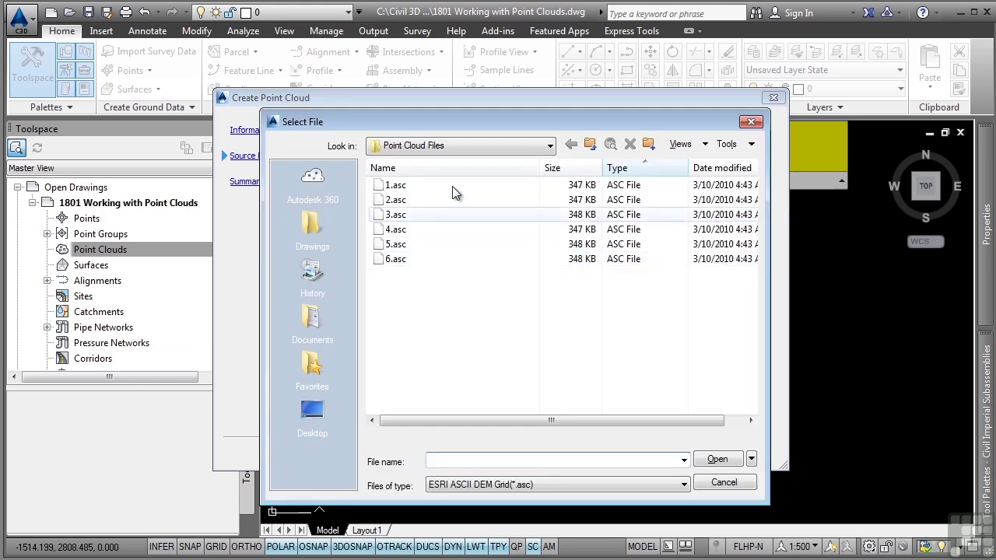
left_click(463, 150)
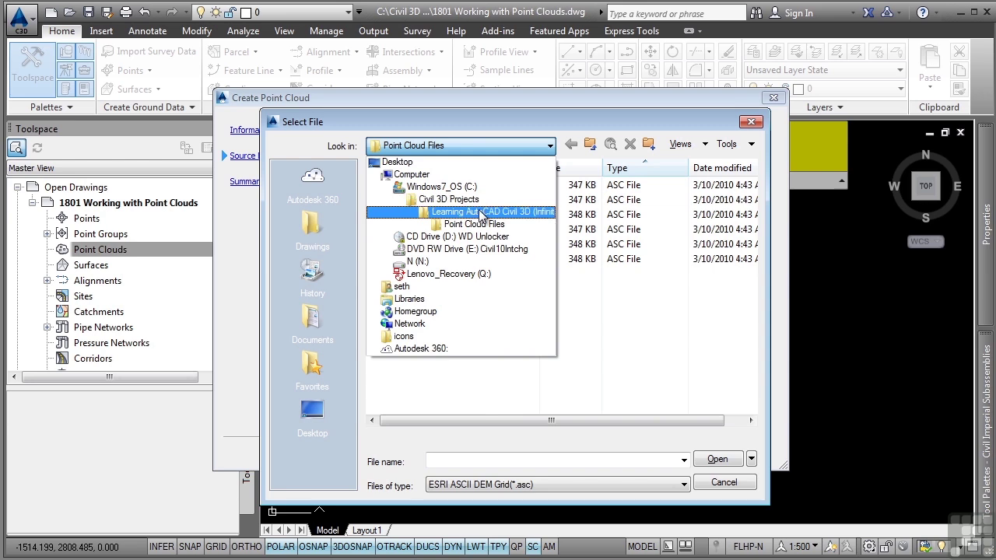
left_click(649, 362)
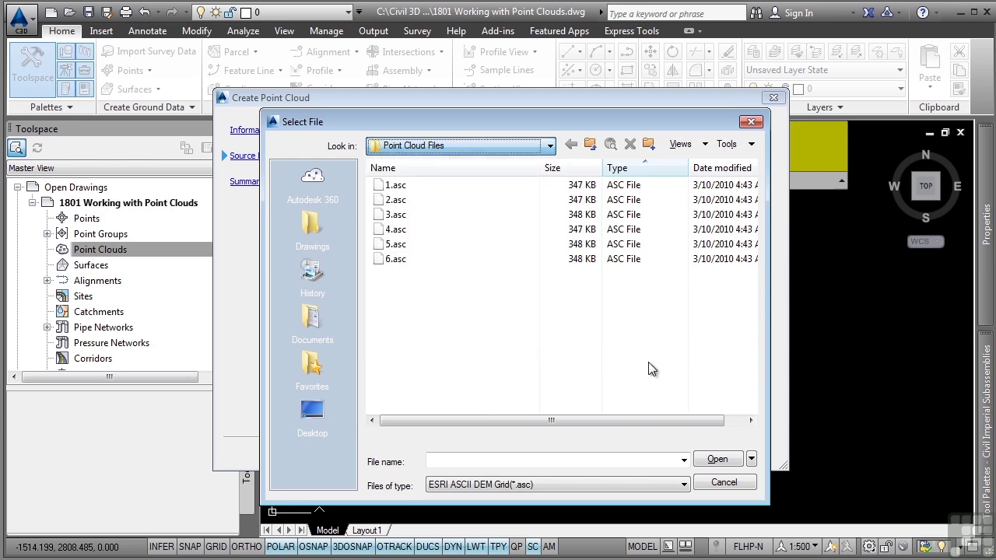
left_click(426, 187)
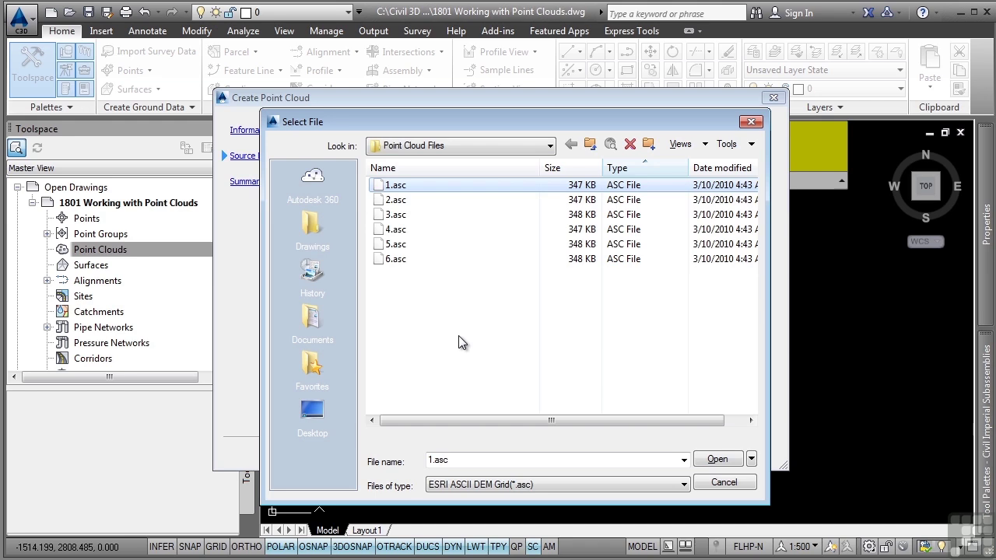
left_click(398, 201, "ctrl")
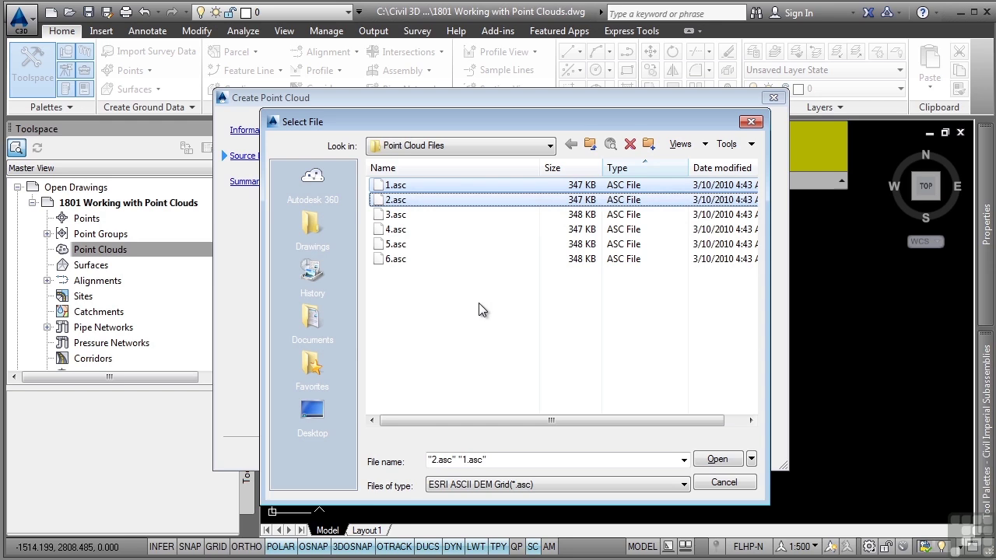
left_click(717, 459)
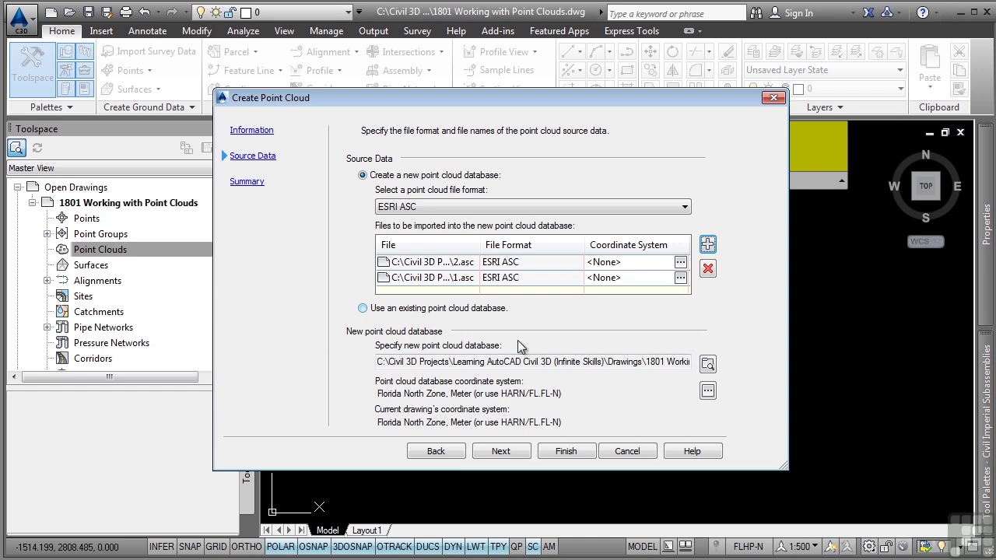
- Review the point cloud summary, create the point cloud and dismiss the background processing notice
left_click(522, 455)
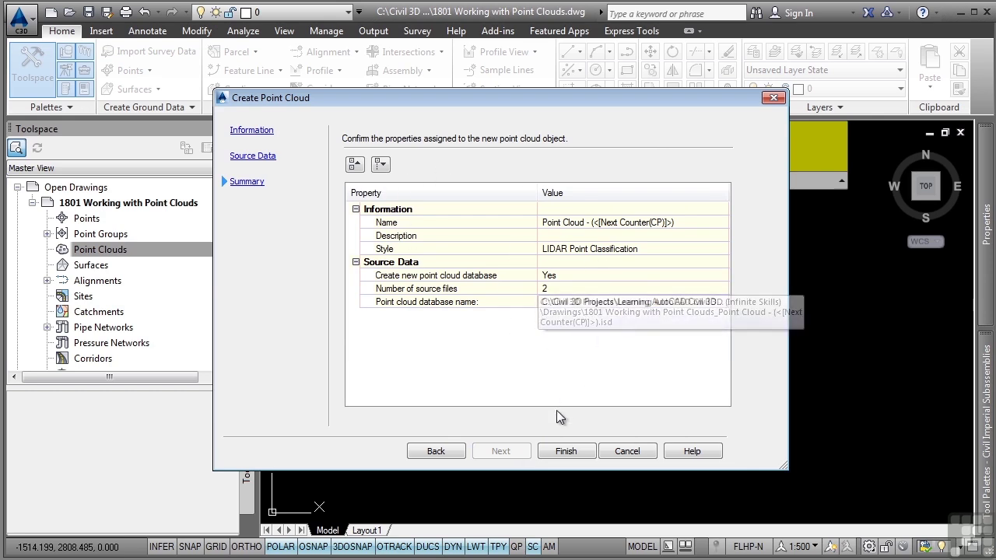
left_click(566, 451)
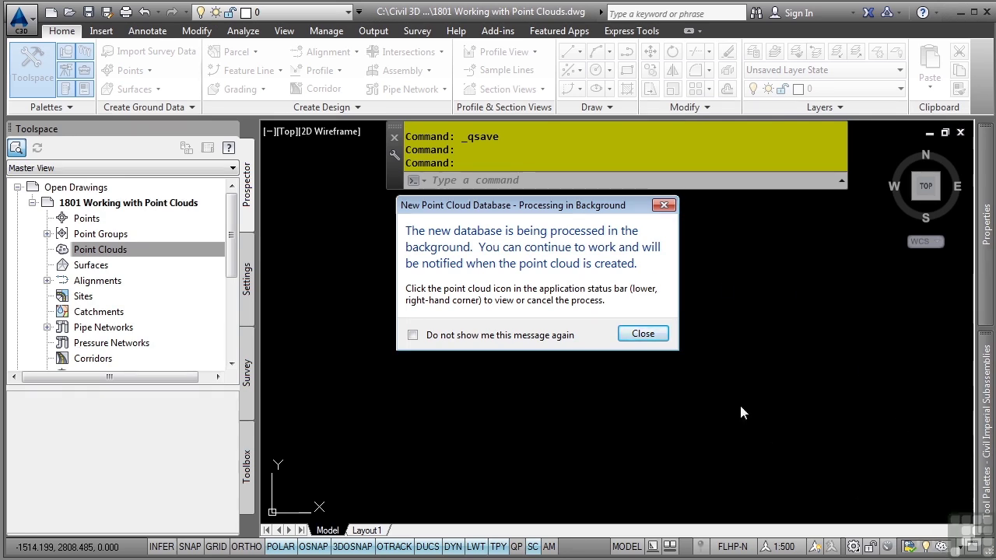
left_click(639, 334)
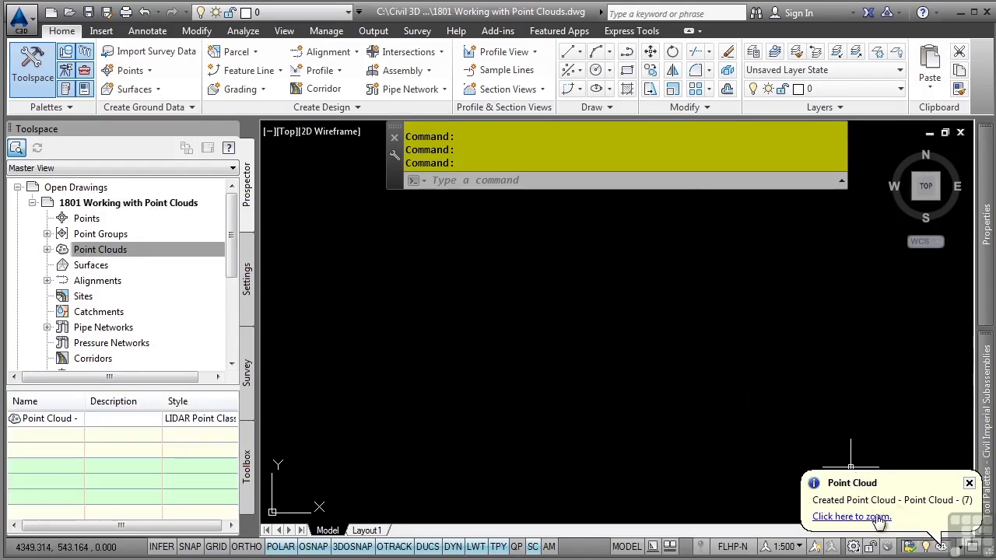
- Zoom to the new point cloud and orbit it into a 3D view to examine its terrain up close
left_click(852, 517)
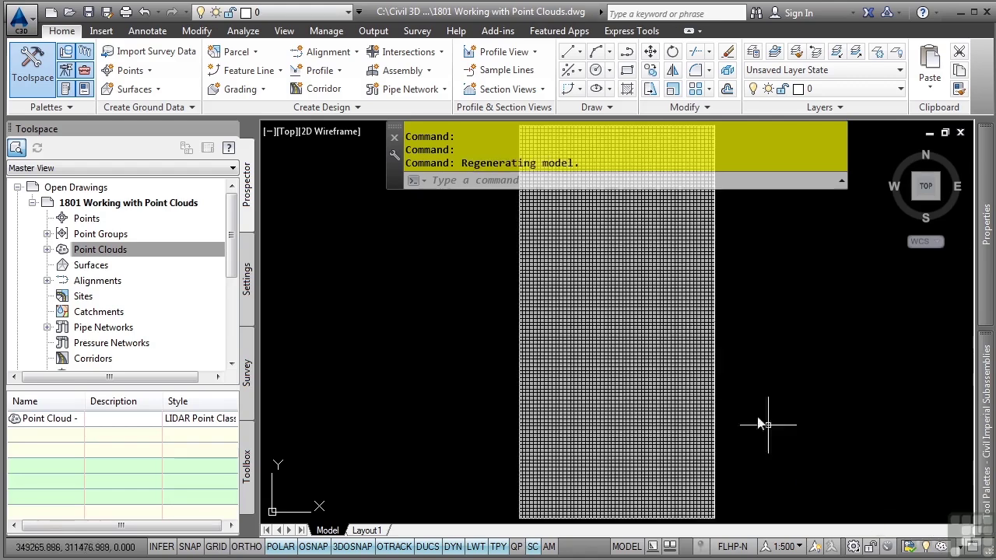
scroll(602, 327, "down", 3)
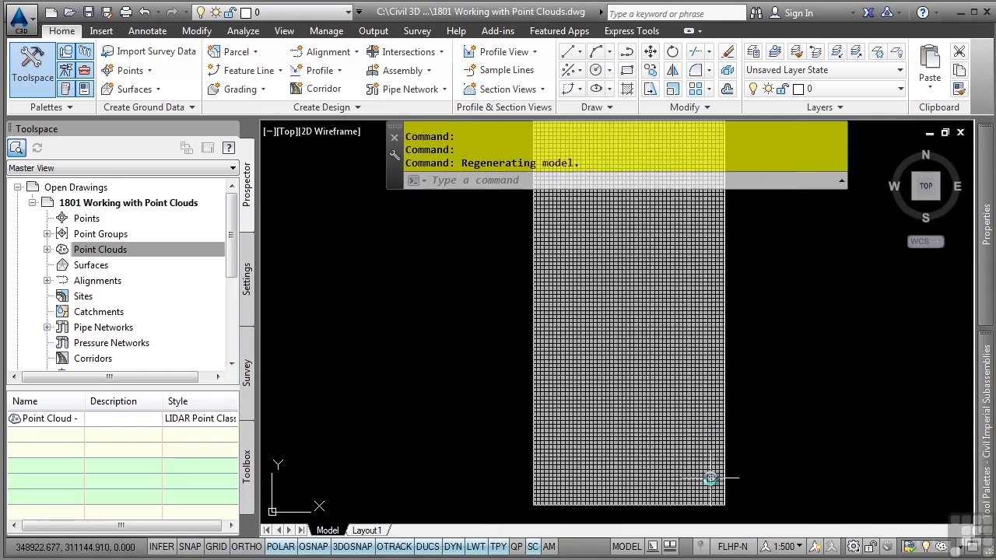
middle_click_drag(696, 402, 691, 300, "shift")
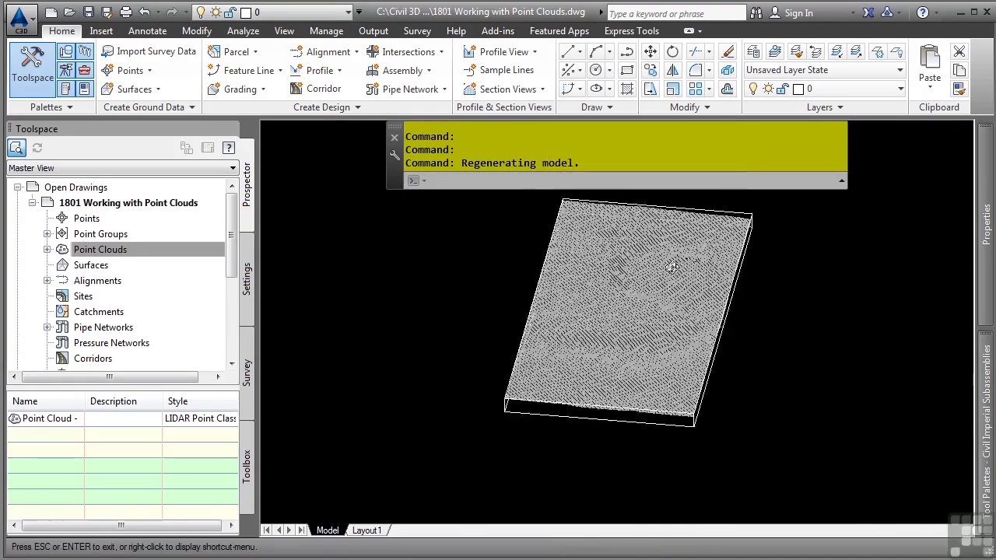
left_click_drag(671, 267, 649, 269)
key("Escape")
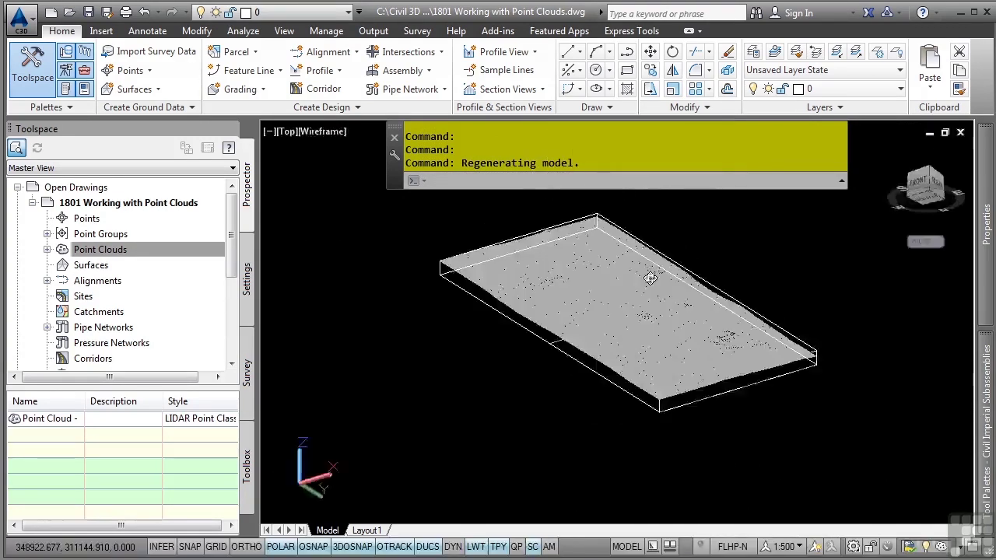
scroll(615, 324, "up", 5)
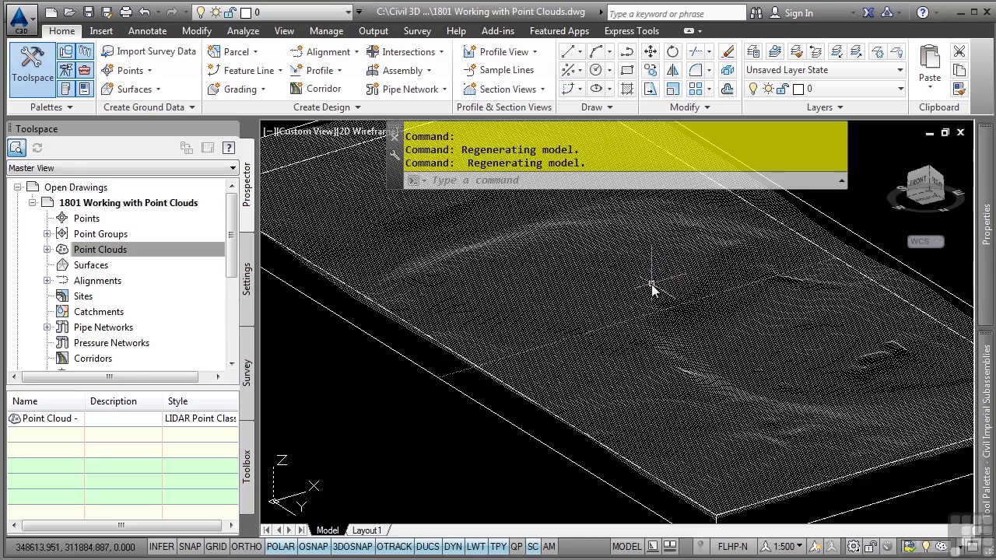
- Open the properties of Point Cloud - (7), set its number of elevation ranges to 3 and update the range details
left_click(37, 249)
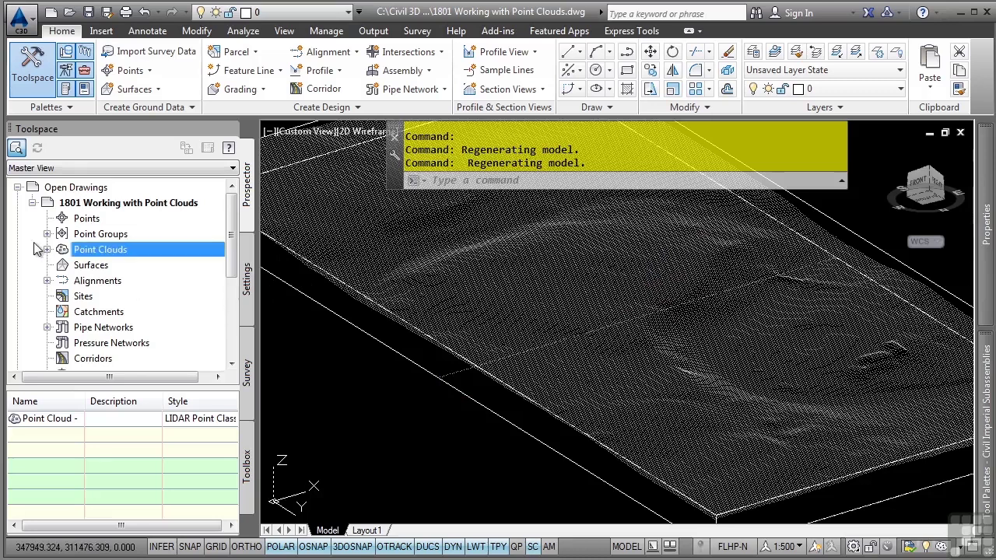
left_click(48, 249)
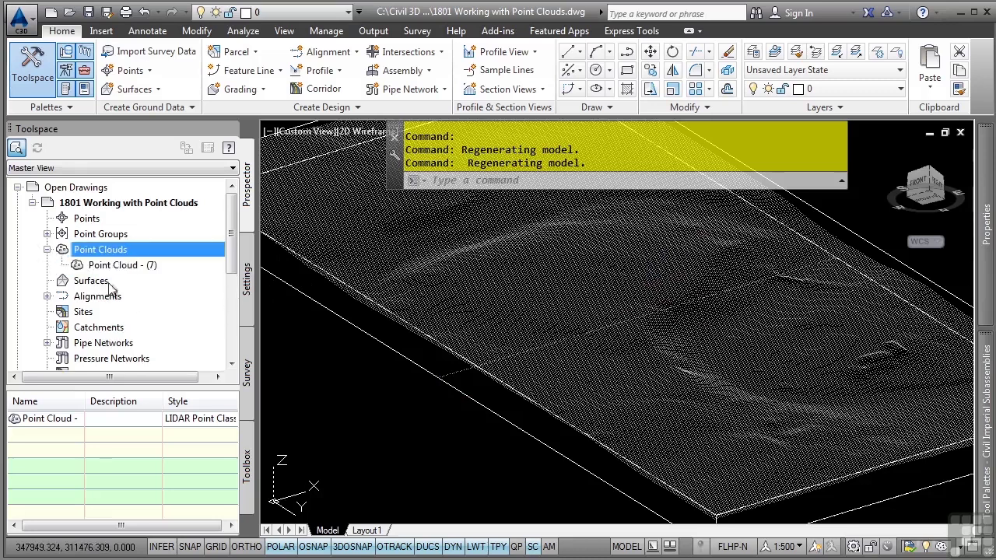
right_click(129, 269)
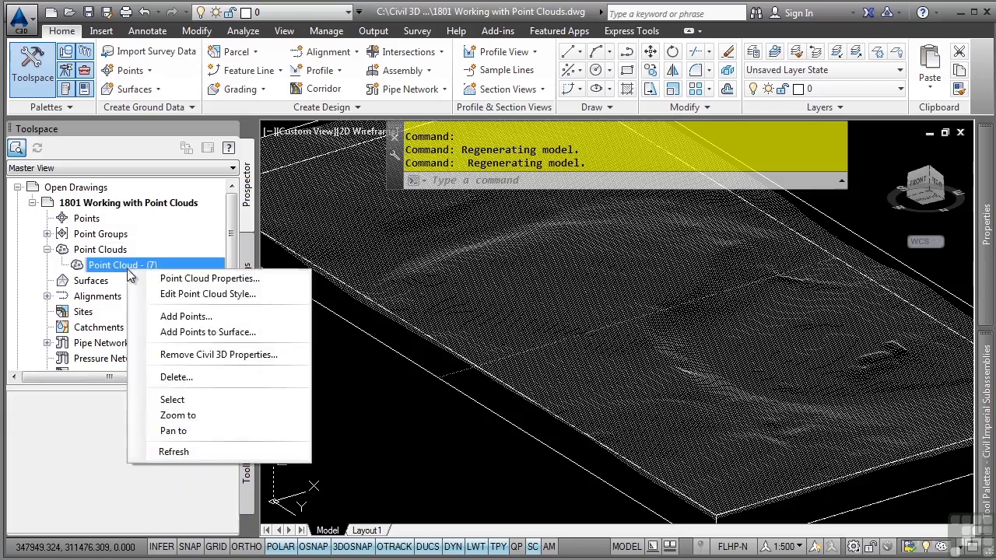
left_click(259, 282)
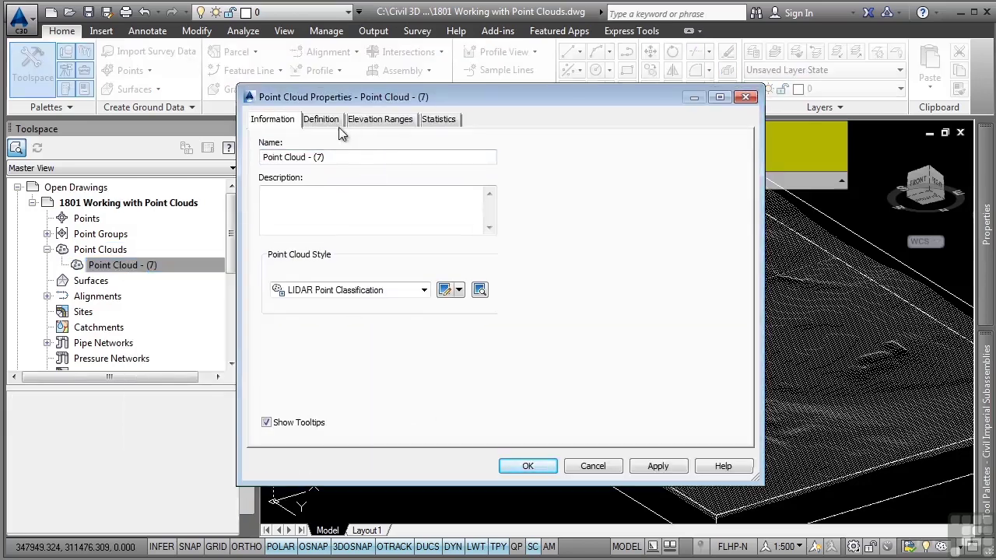
left_click(360, 123)
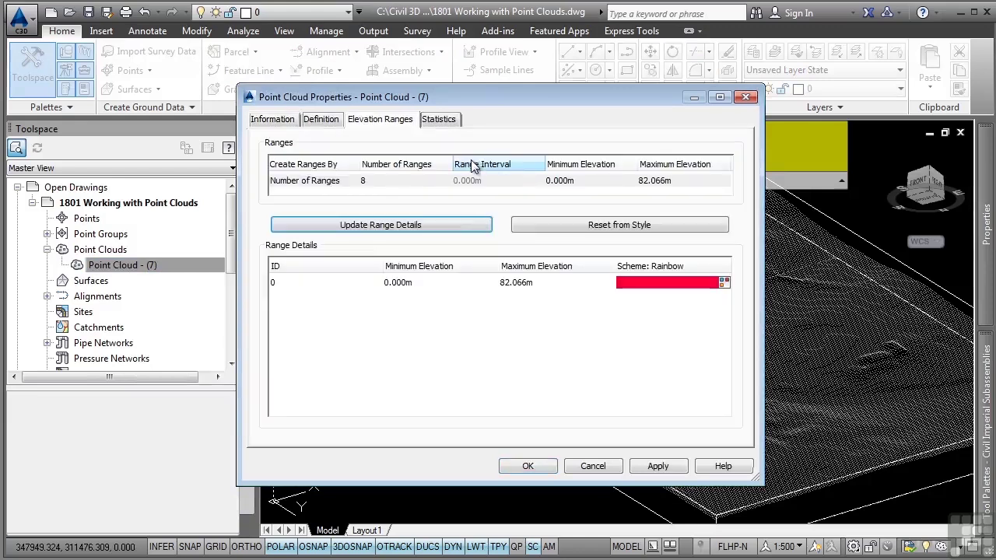
left_click(379, 185)
left_click(379, 182)
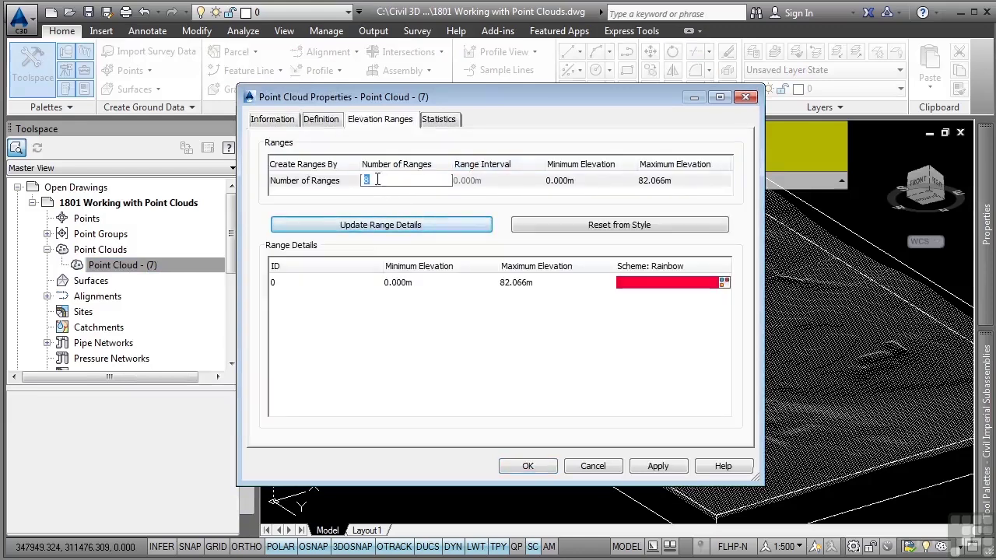
type("3")
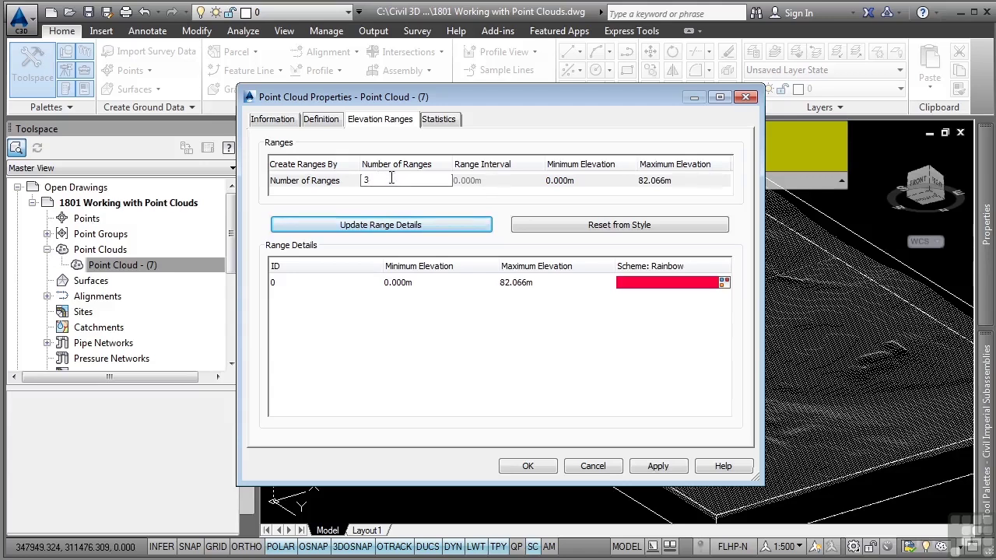
left_click(392, 225)
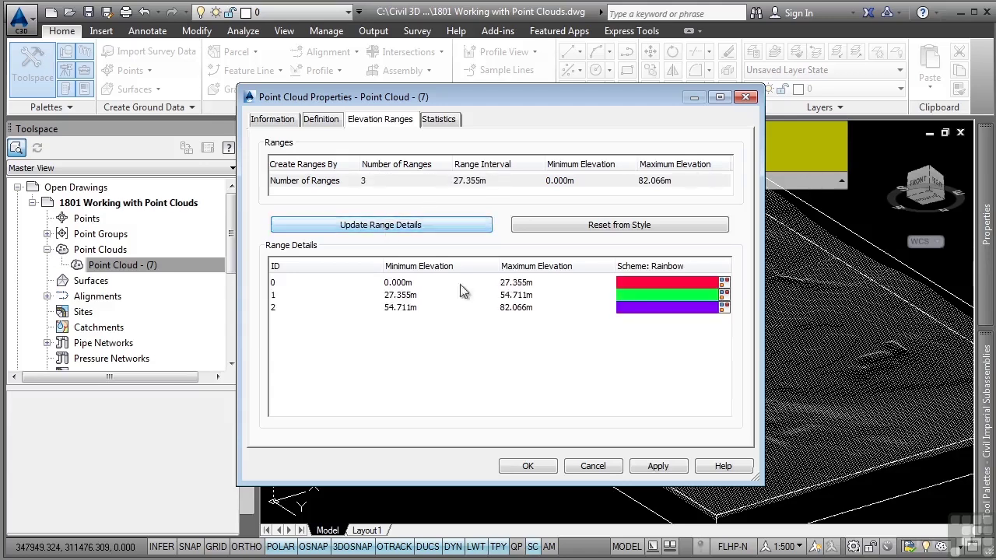
- Set range 0's maximum elevation to 50 m, range 1 to 50–70 m and range 2's minimum to 70 m, and accept the properties
left_click(537, 282)
left_click(537, 282)
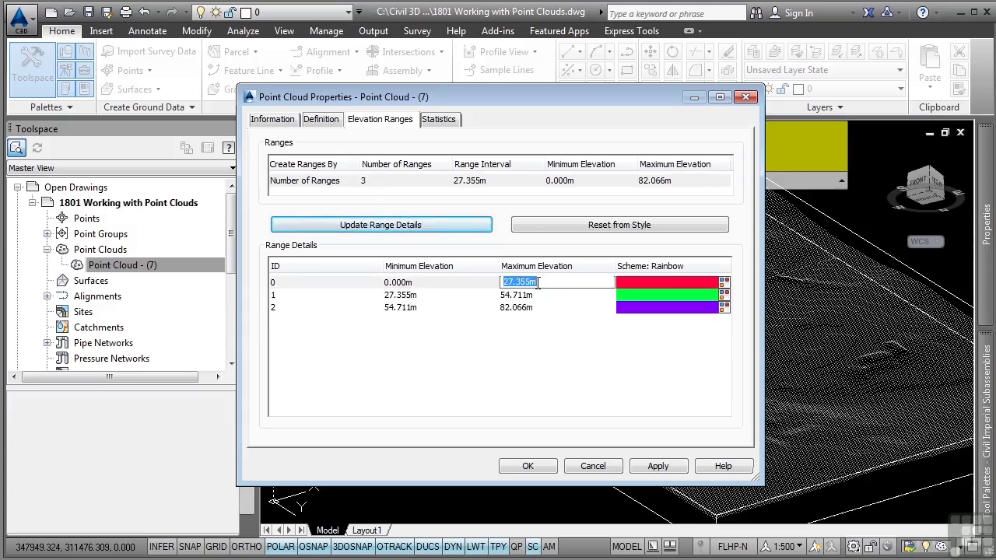
type("50")
double_click(416, 298)
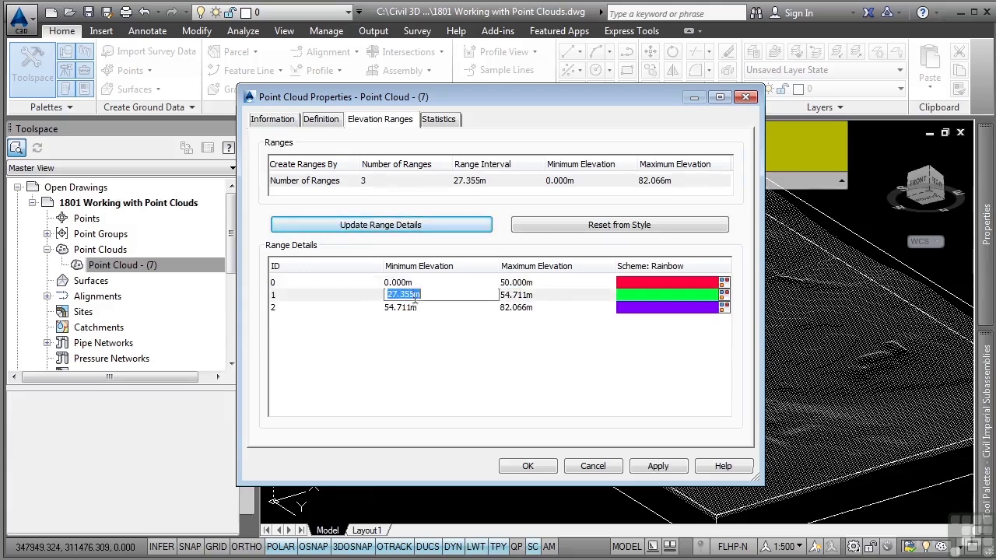
type("50")
double_click(536, 294)
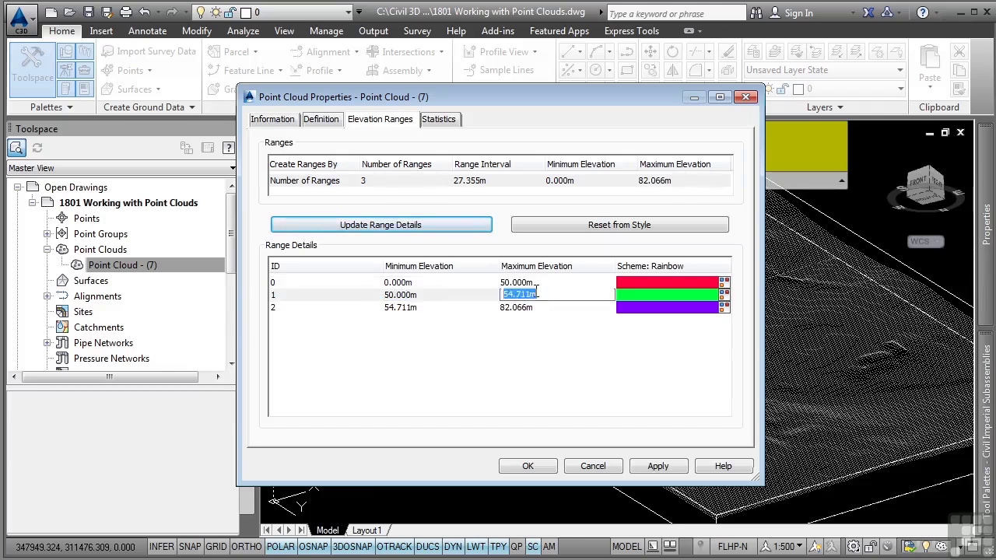
type("70")
left_click(405, 308)
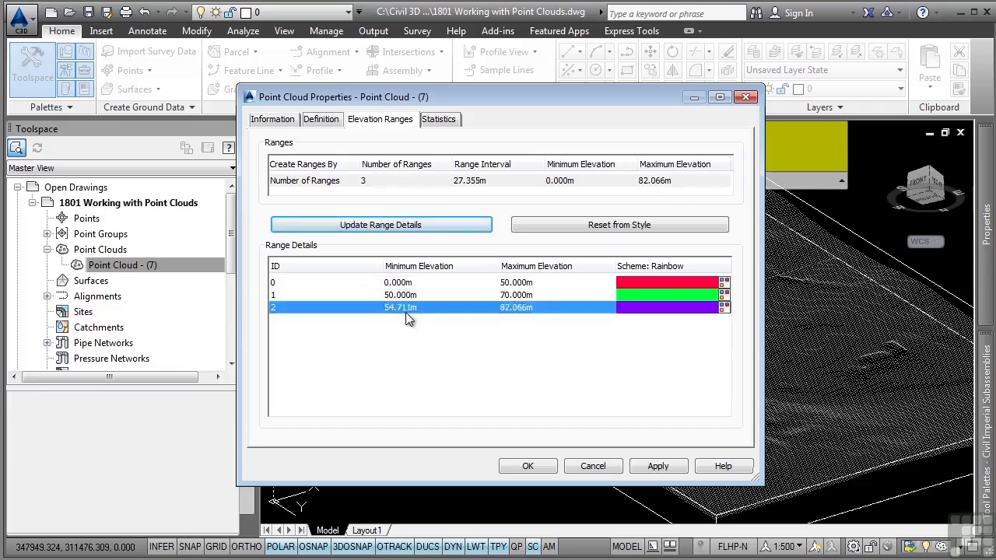
left_click(406, 308)
type("70")
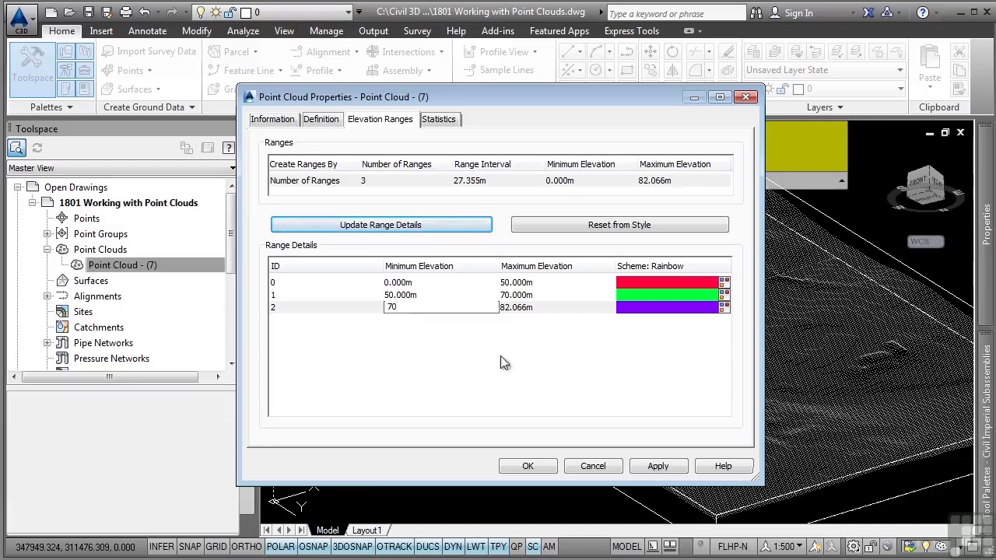
left_click(534, 465)
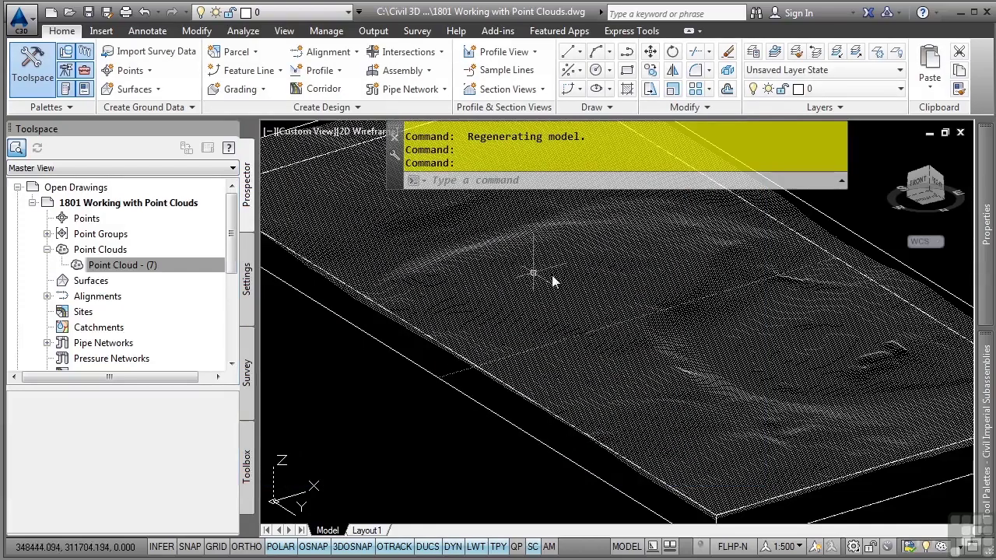
- Change the style of Point Cloud - (7) to Elevation Ranges in its properties and accept the change
scroll(572, 290, "down", 4)
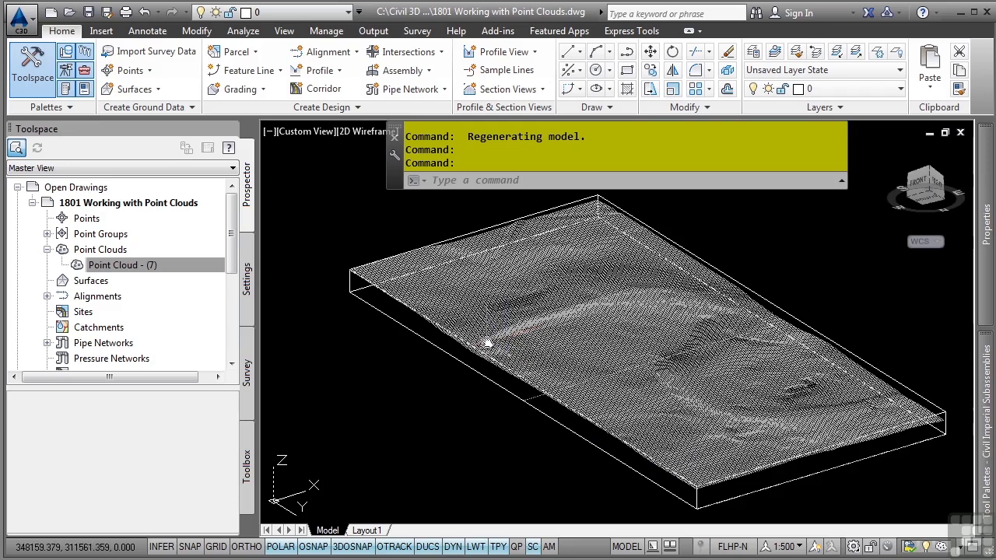
mouse_move(469, 342)
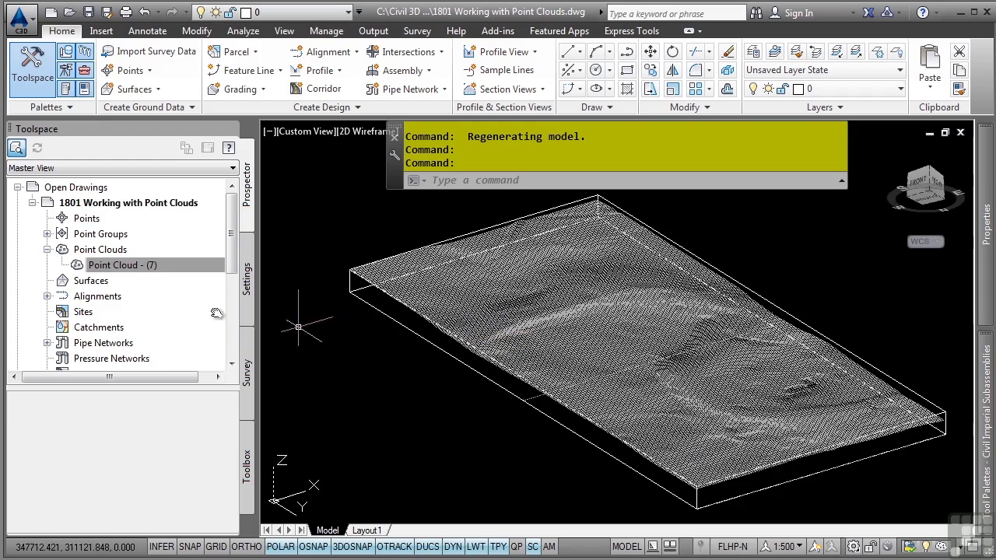
right_click(163, 272)
left_click(196, 284)
left_click(274, 119)
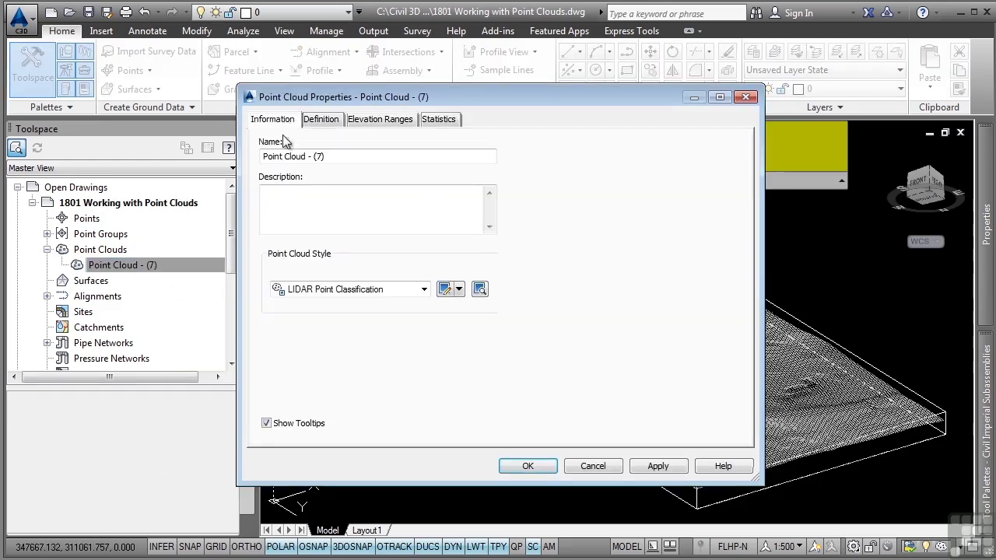
left_click(372, 293)
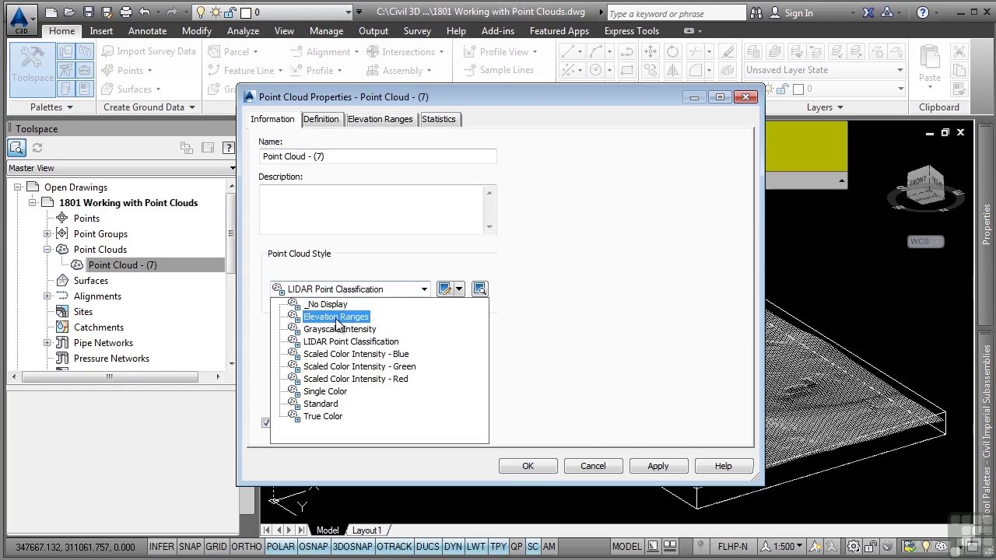
left_click(337, 318)
left_click(527, 466)
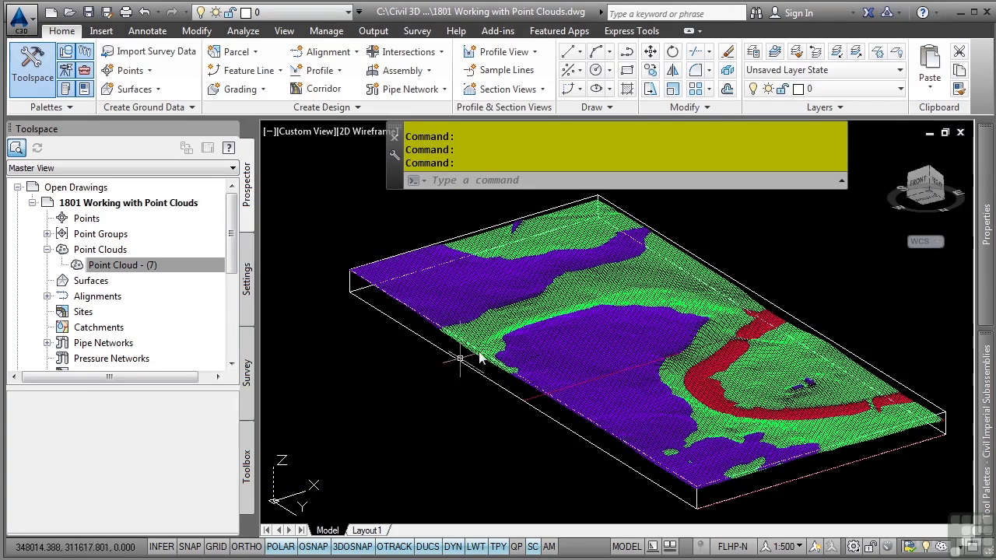
- Add the points from the ESRI ASC files 3.asc and 4.asc to the existing point cloud and dismiss the background processing notice
middle_click_drag(583, 400, 707, 379, "shift")
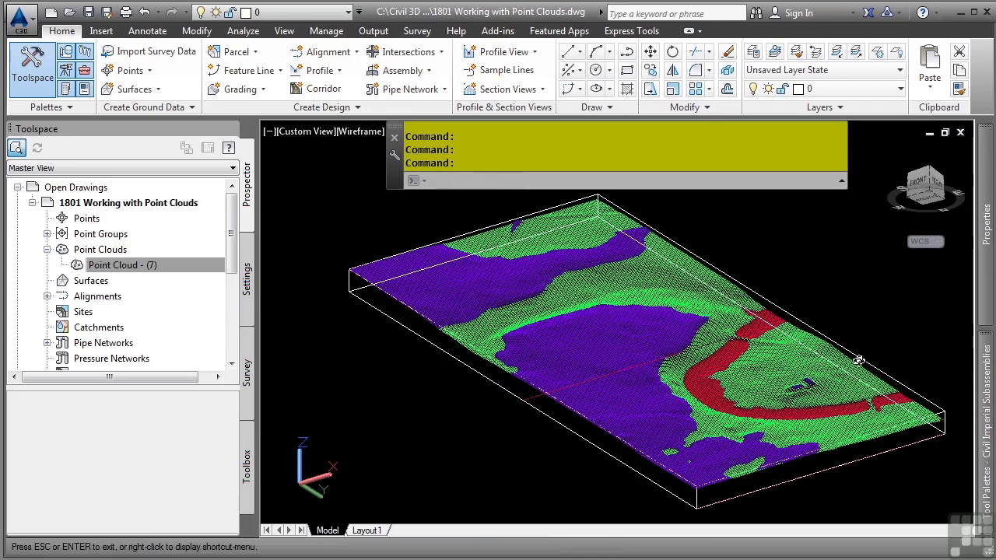
middle_click_drag(858, 360, 705, 389, "shift")
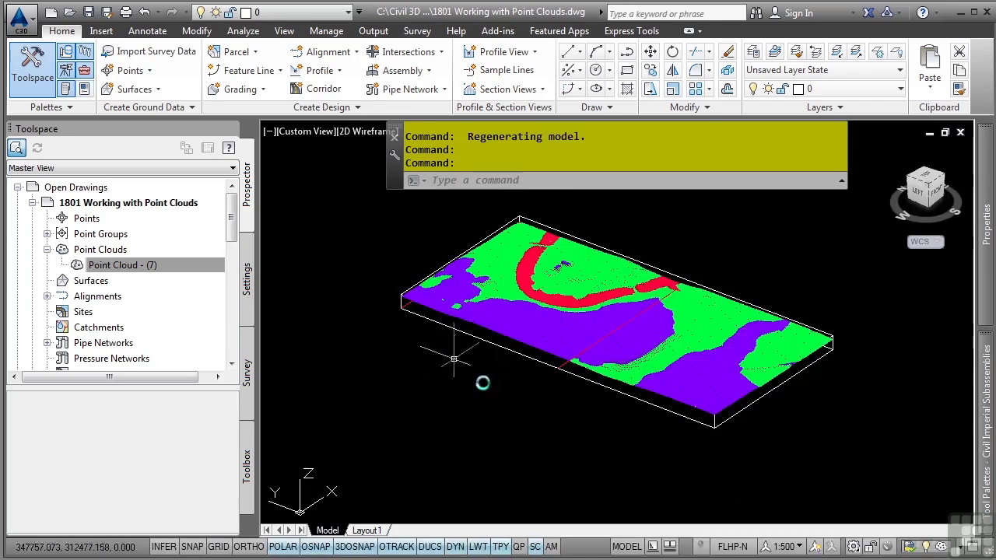
left_click(619, 393)
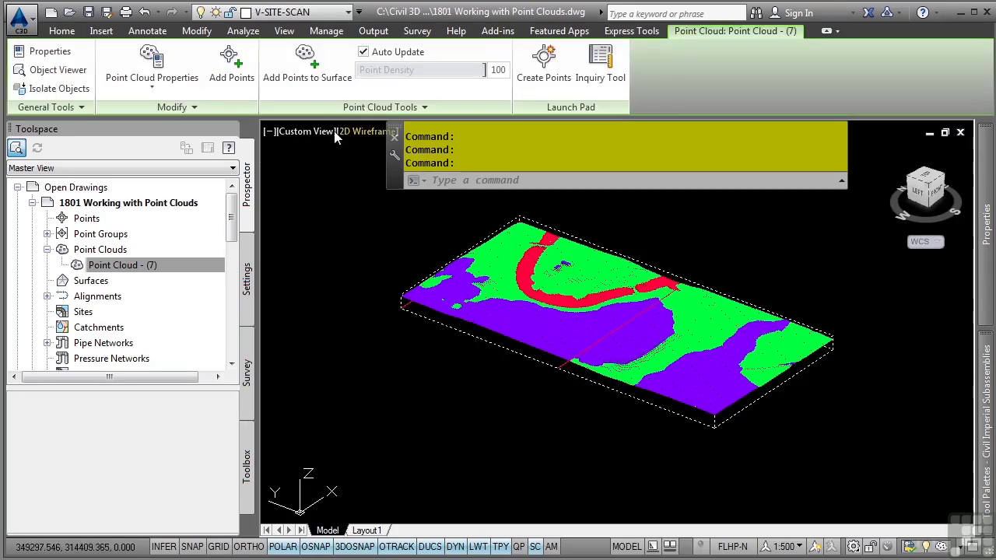
left_click(393, 107)
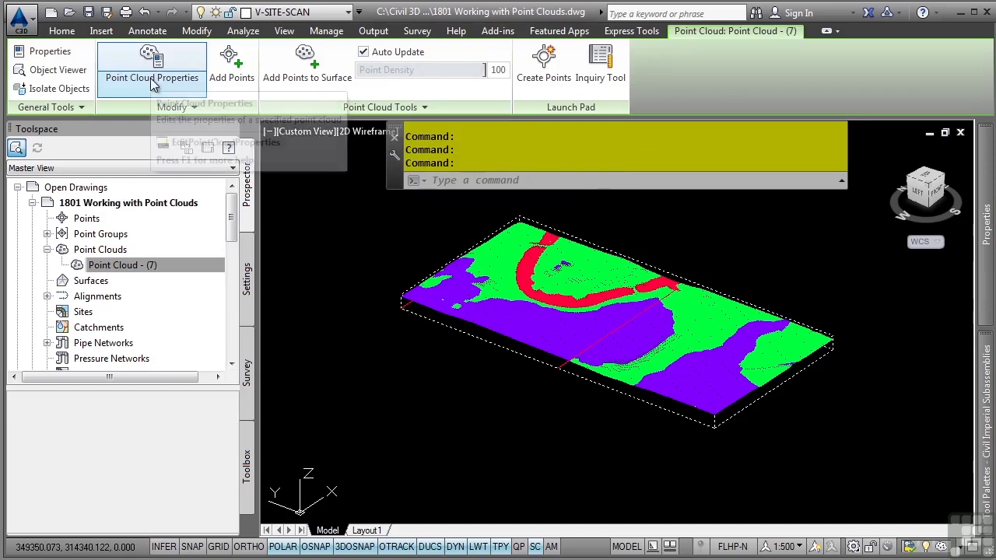
left_click(227, 78)
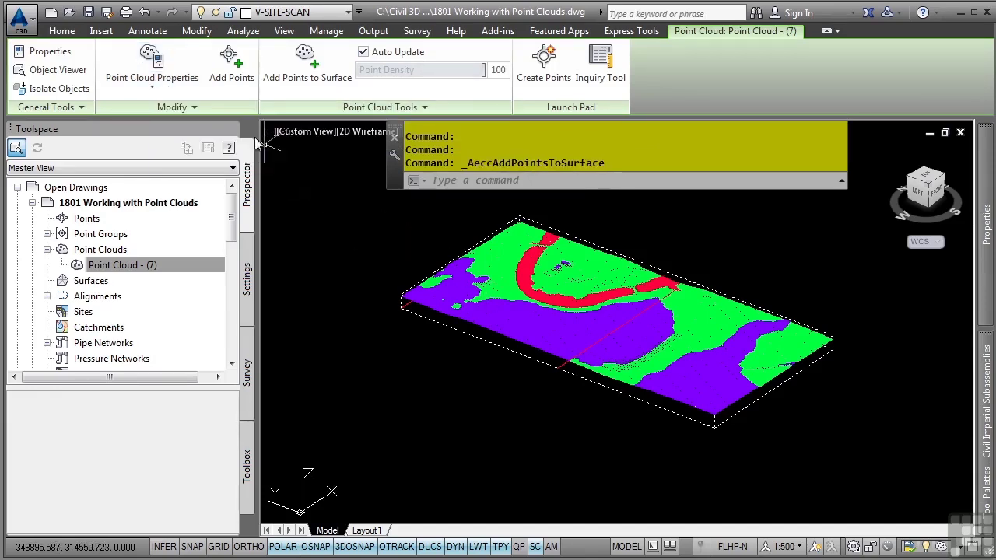
left_click(222, 82)
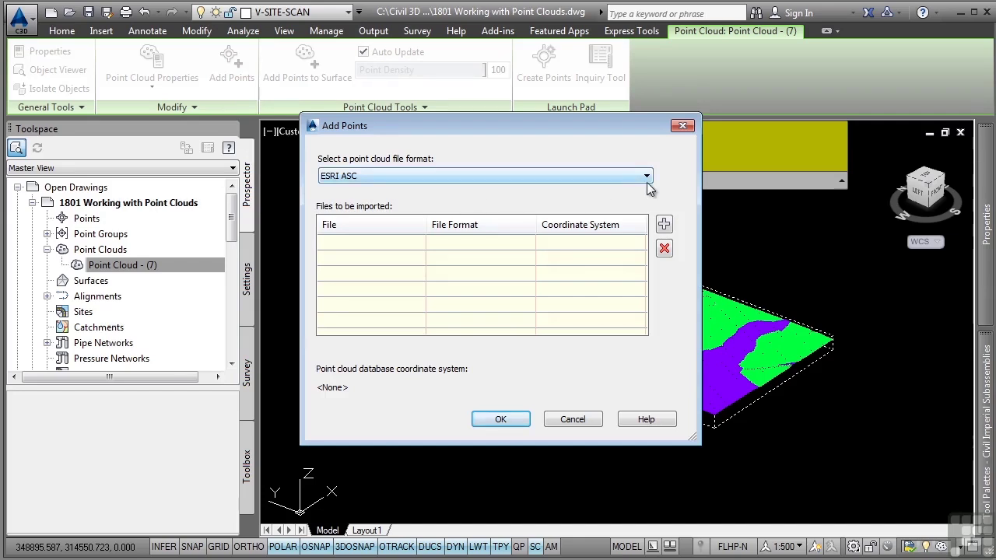
left_click(665, 225)
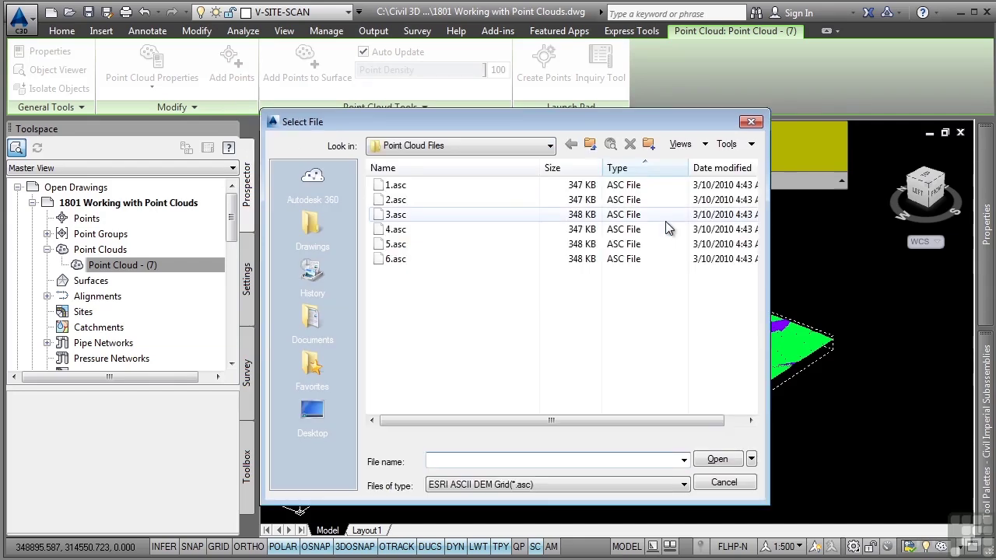
left_click(397, 215)
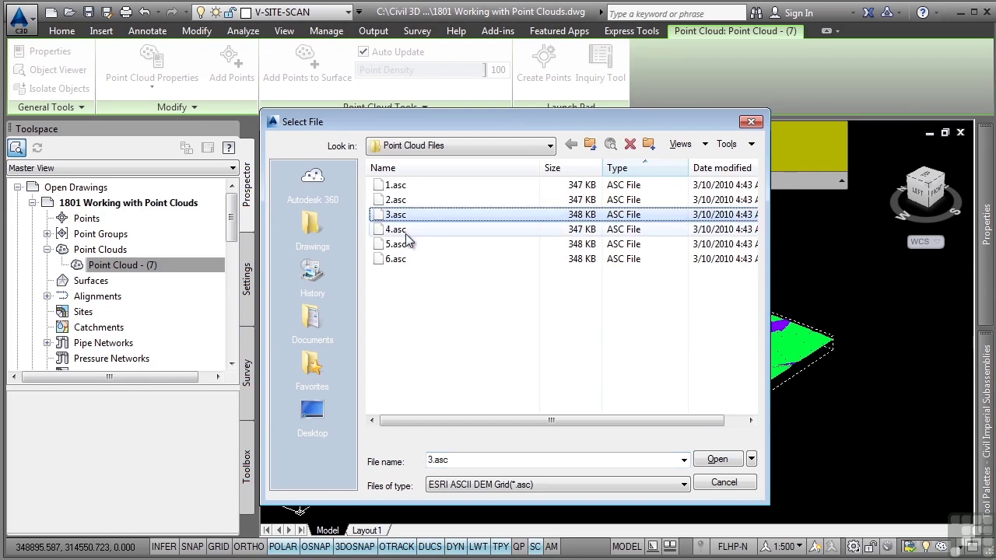
left_click(406, 230, "shift")
left_click(705, 461)
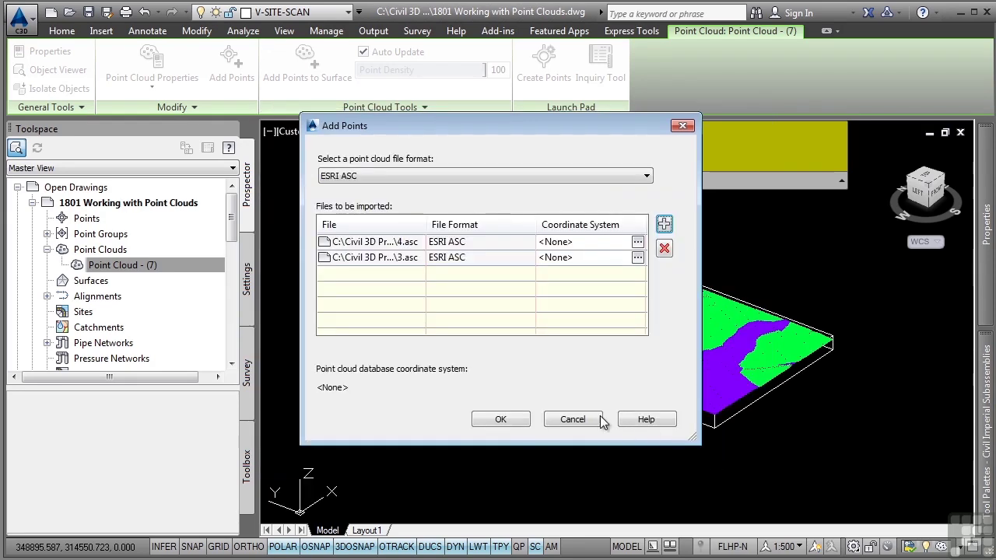
left_click(500, 423)
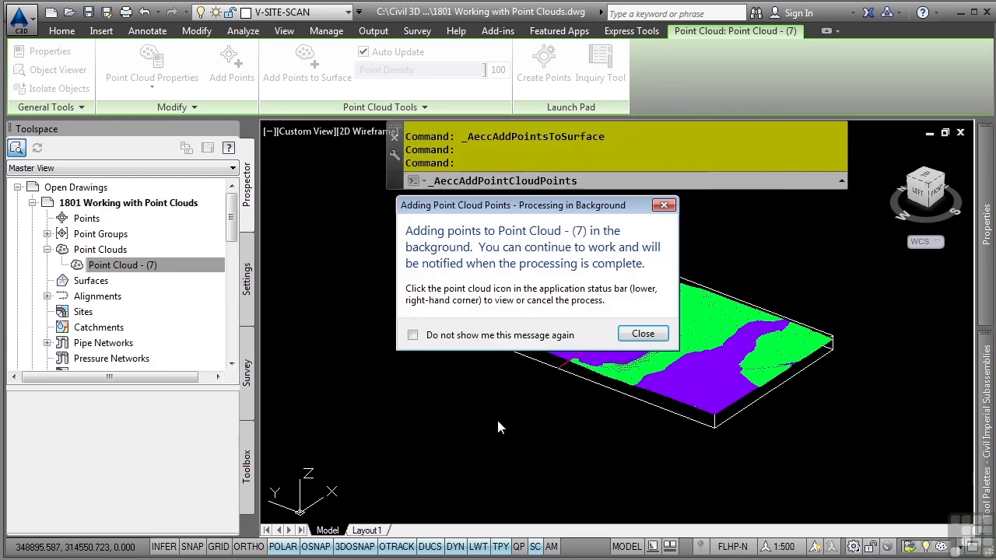
left_click(644, 333)
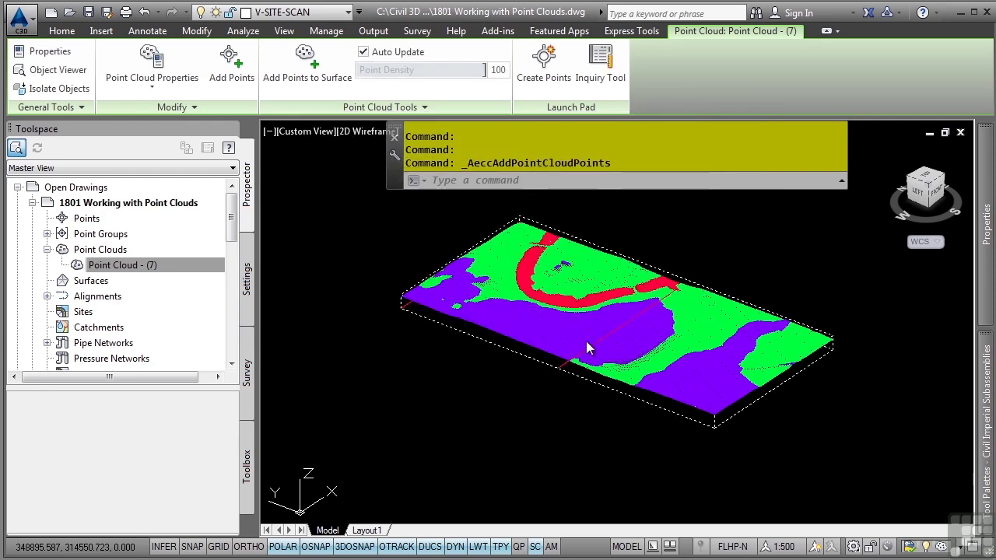
- Regenerate the drawing and zoom to the point cloud from the completion notification to examine the added tiles
left_click(516, 407)
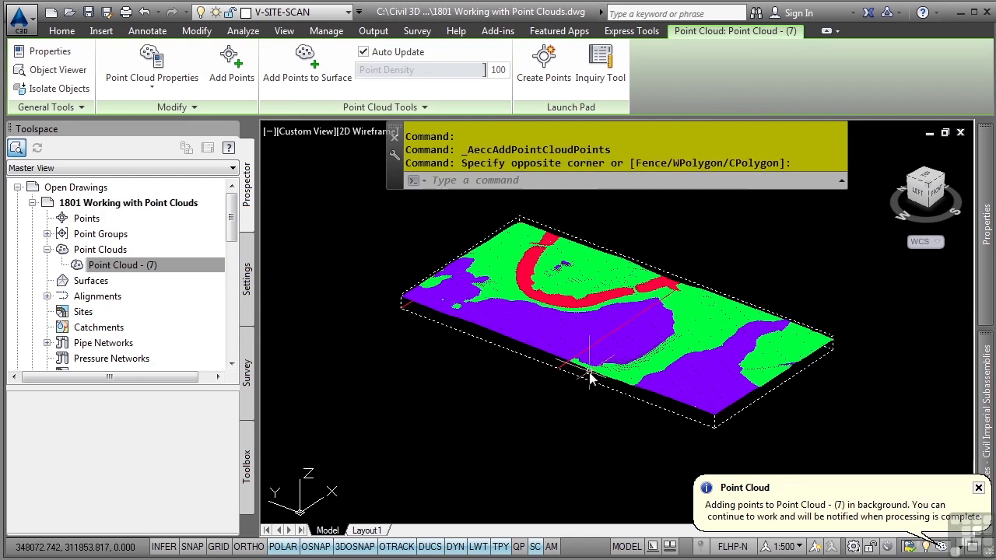
middle_click_drag(590, 366, 632, 367)
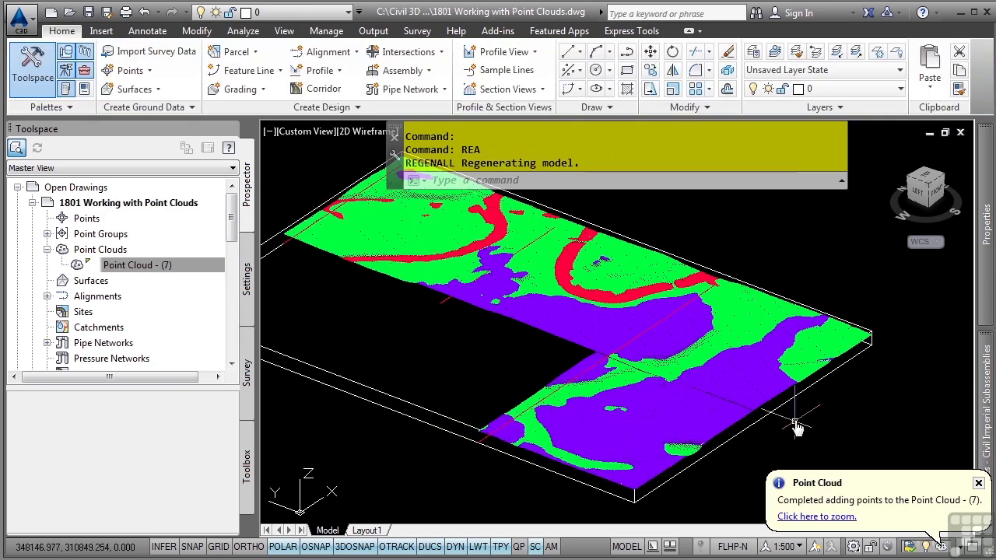
left_click(816, 517)
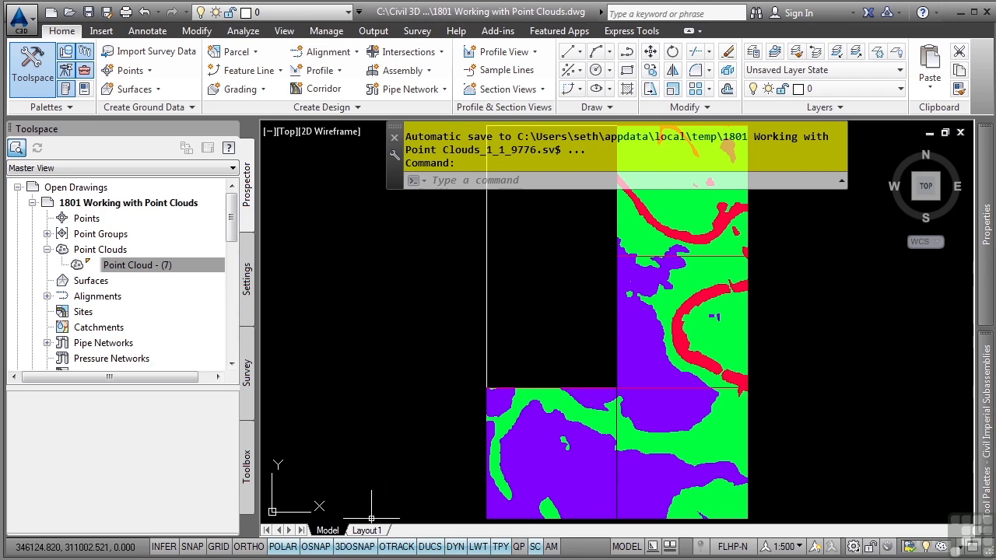
- Switch to Windows Explorer, find the 1801 Working with Point Clouds files in the Drawings folder and select the point cloud's (1).iati database file
key("alt+Tab")
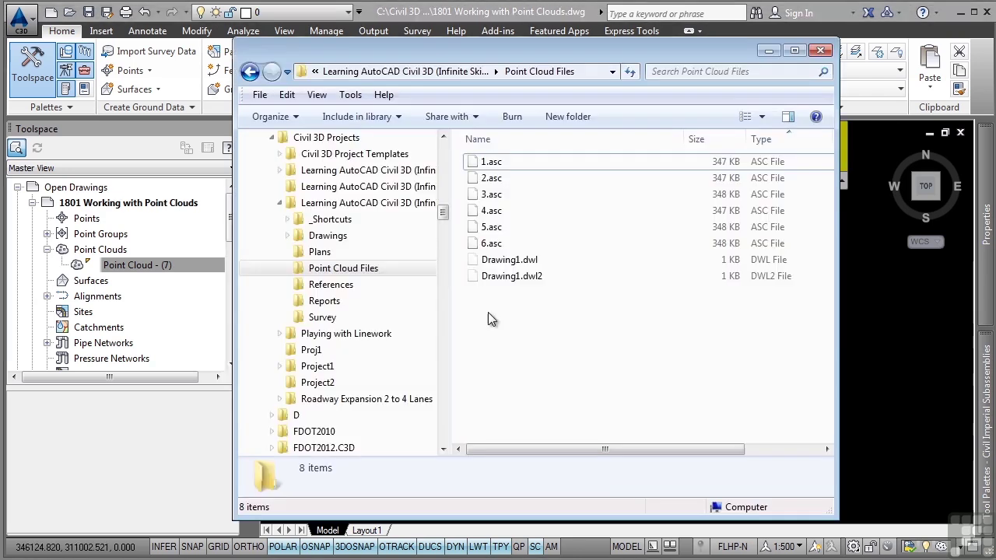
left_click(488, 71)
left_click(510, 179)
double_click(510, 179)
left_click(609, 256)
type("1801")
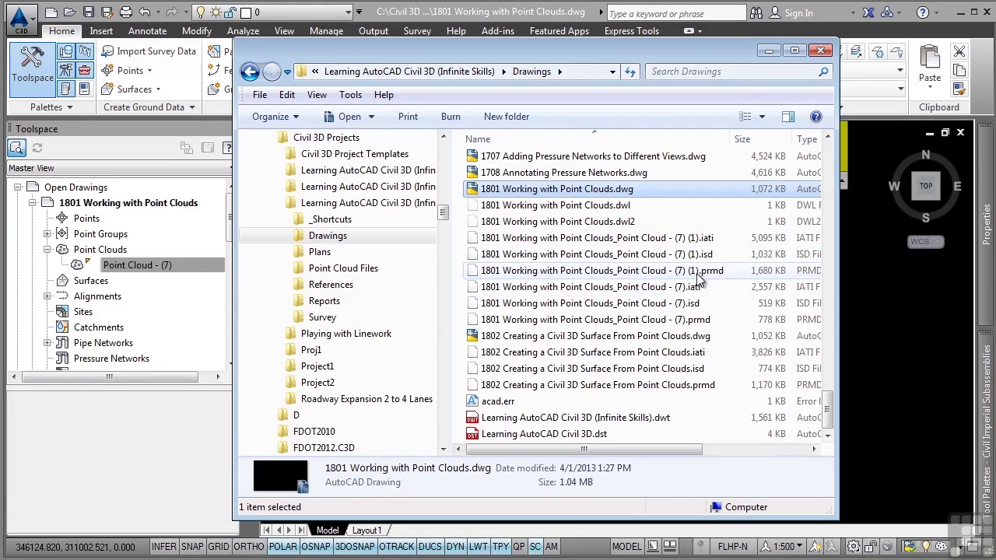
left_click(537, 241)
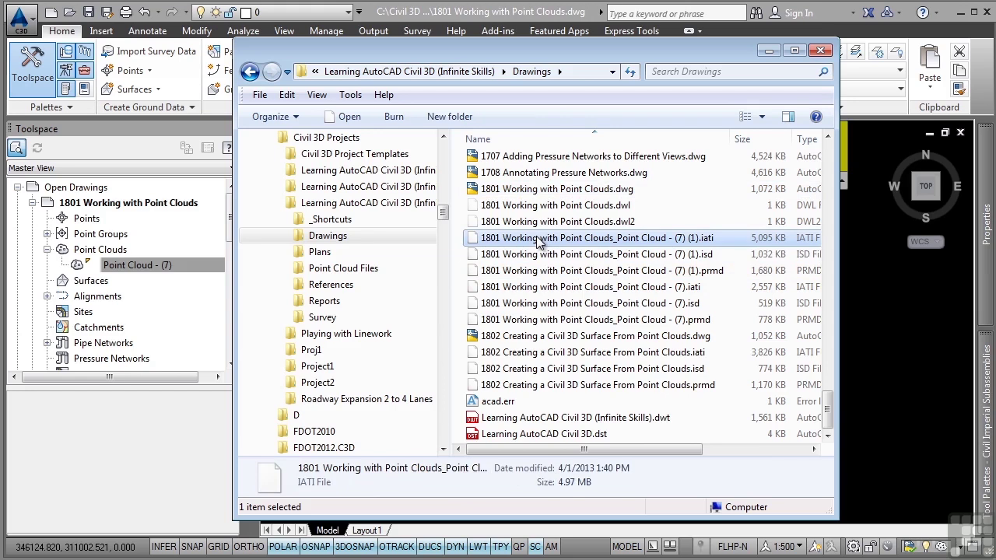